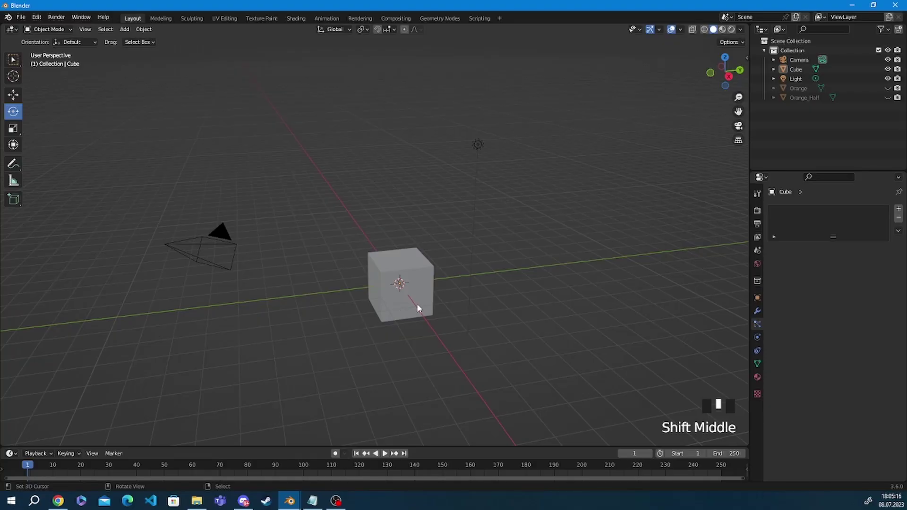
Delete the default cube and add a new plane mesh at the scene origin.
middle_drag(438, 266, 401, 265)
right_click(413, 263)
key(x)
click(414, 263)
key(shift+a)
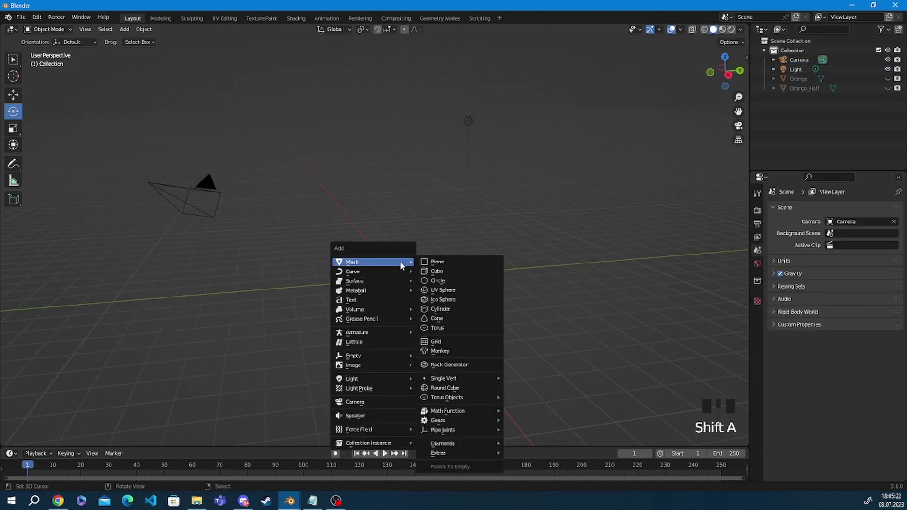
click(438, 267)
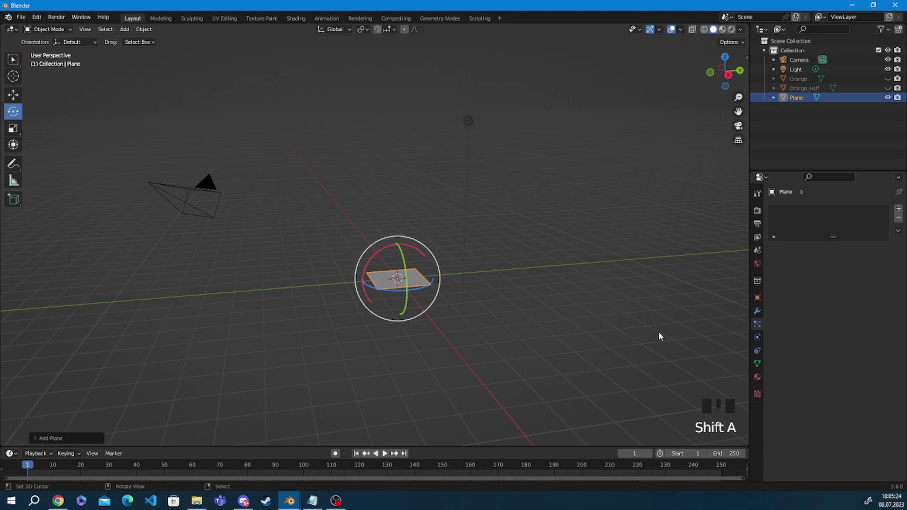
Add a new particle system to the plane in the Particles properties.
click(757, 325)
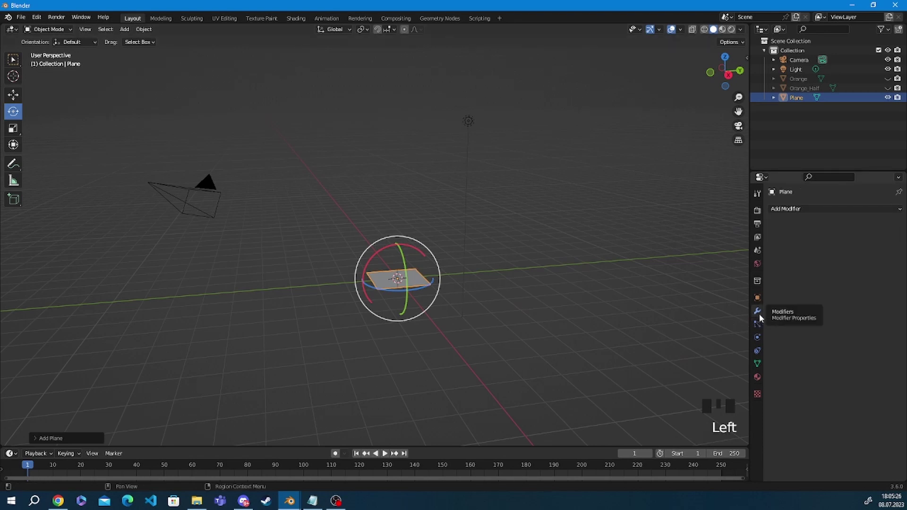
click(757, 325)
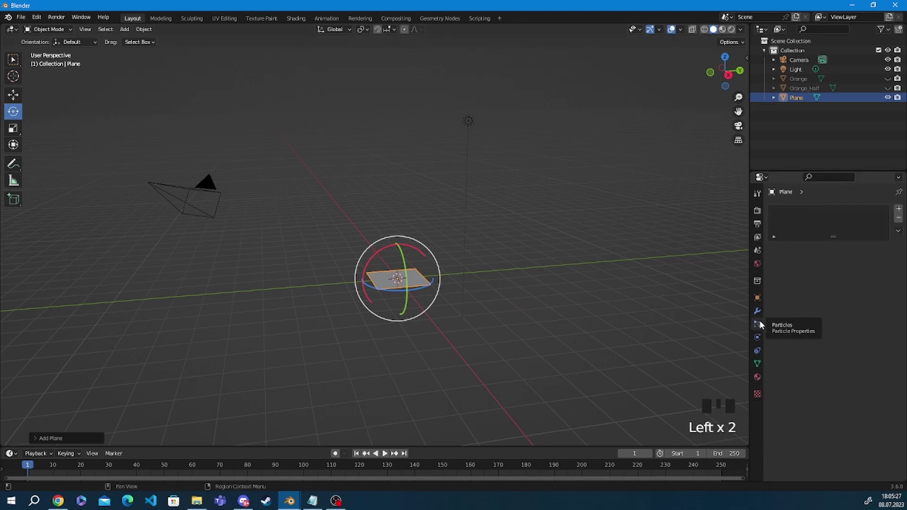
click(899, 210)
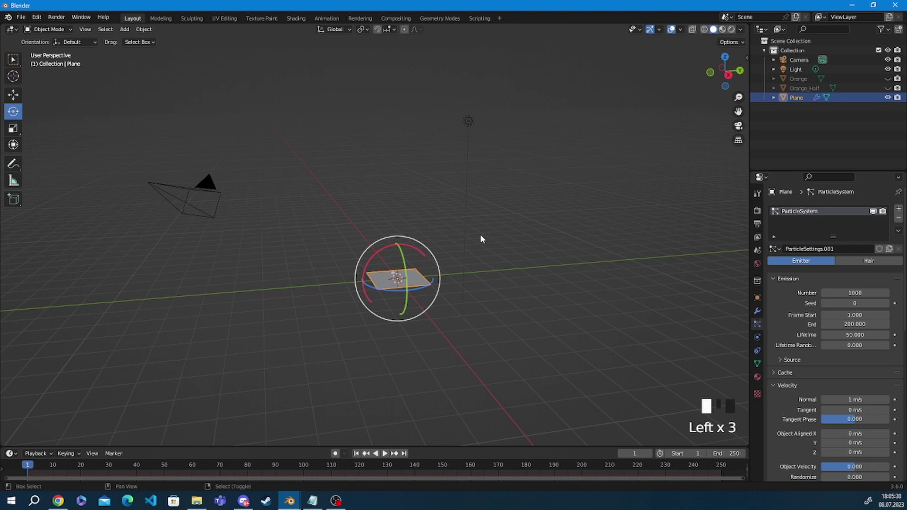
Play back the animation to watch the 1000 particles fall from the plane.
key(shift+space)
shift+middle_drag(478, 245, 436, 325)
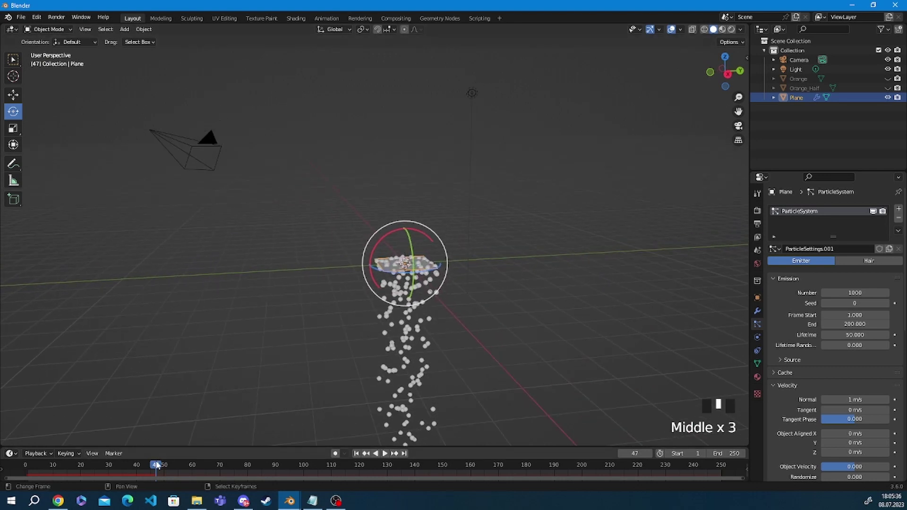
click(51, 469)
key(Escape)
scroll(798, 369, down, 8)
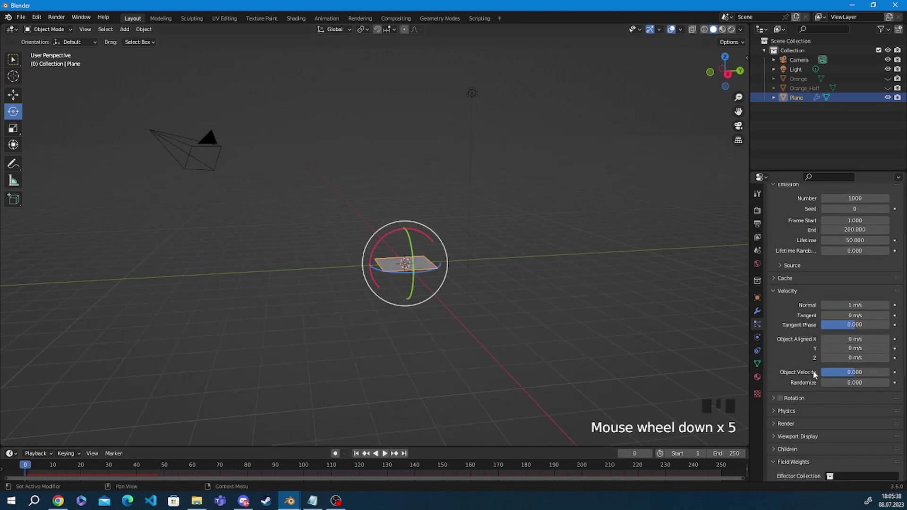
key(shift+space)
key(shift+space)
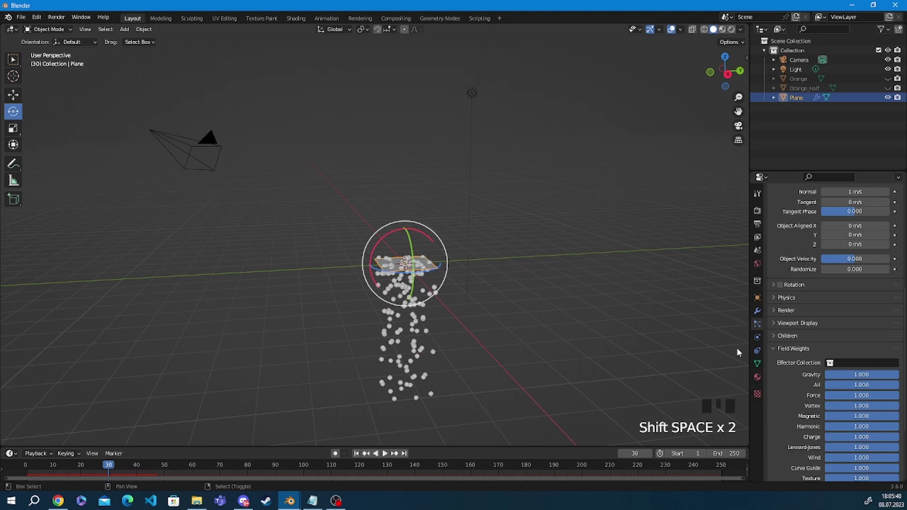
Set the Gravity field weight to -1.000 and preview the particles rising.
click(841, 376)
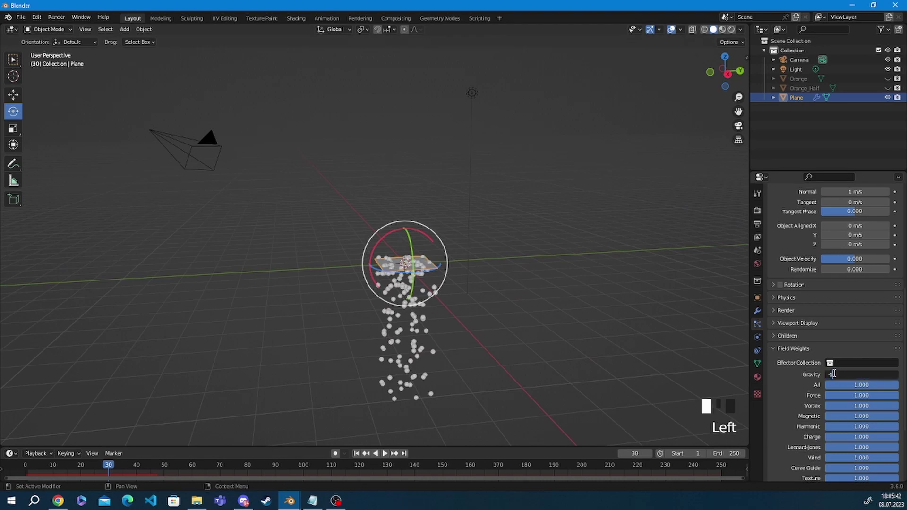
text(-)
key(Return)
key(shift+space)
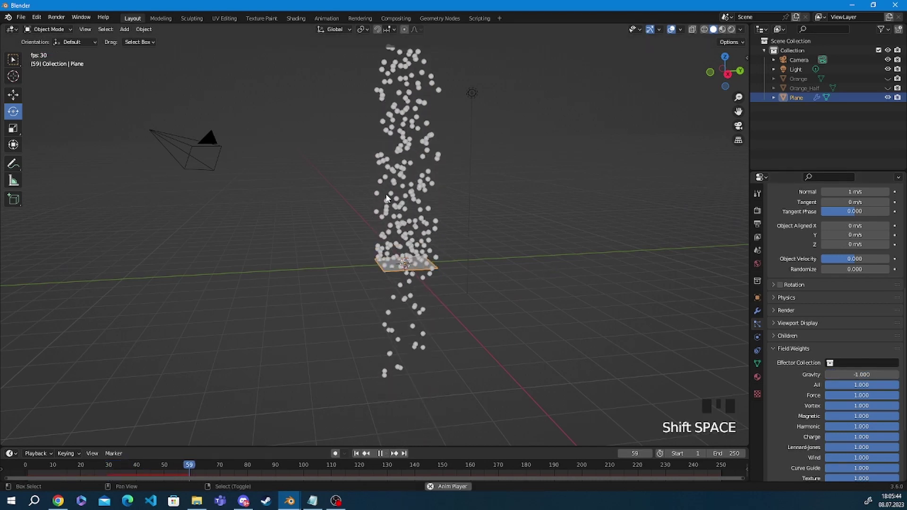
key(shift+space)
Rewind to frame 1 and raise velocity Randomize to 7.870 for sideways spread.
key(shift+Left)
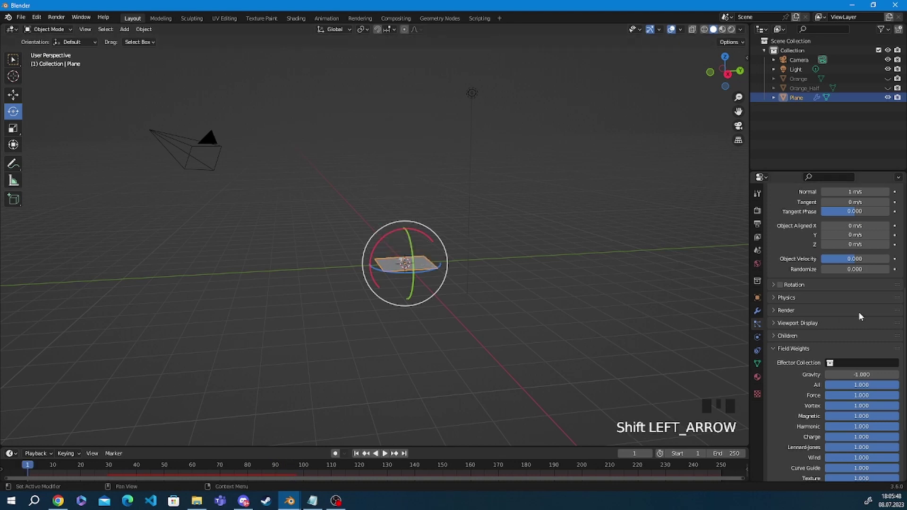
scroll(859, 312, up, 1)
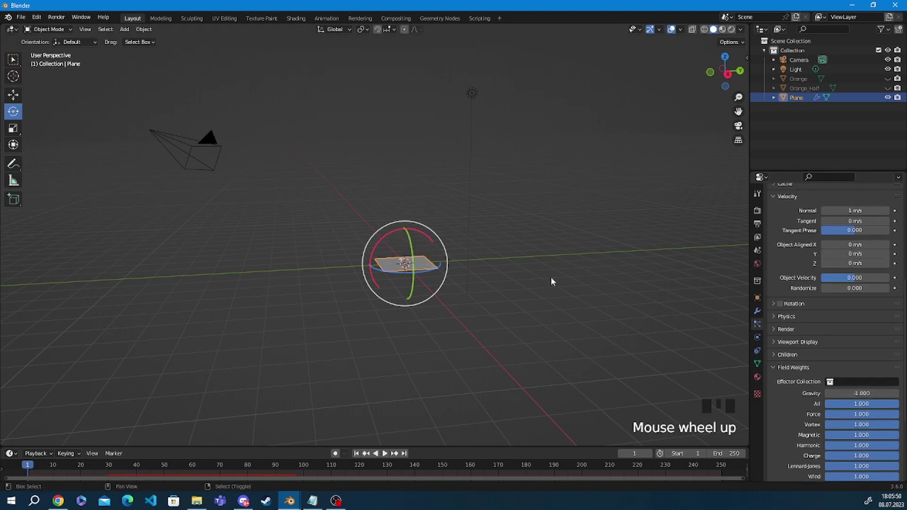
key(shift+space)
drag(850, 288, 879, 288)
Replay the widely scattered particles, then rewind to the first frame.
key(shift+space)
key(shift+space)
key(shift+space)
key(shift+space)
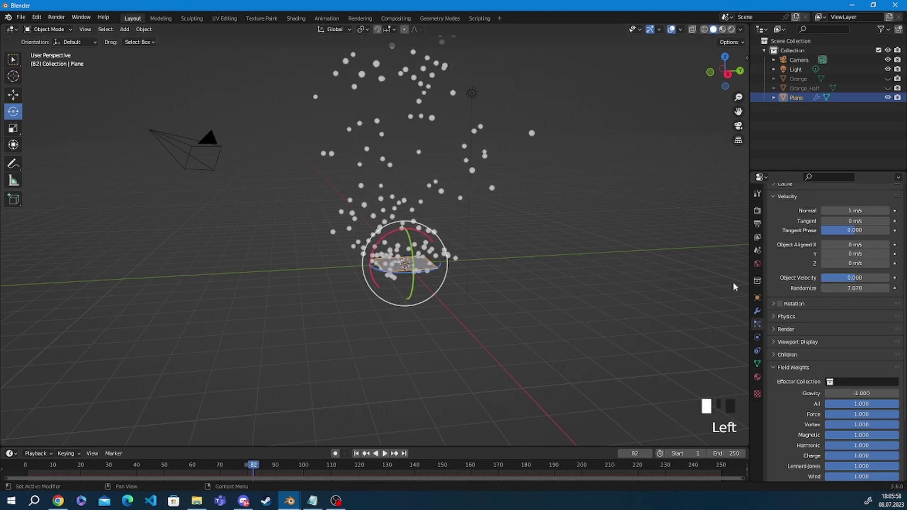
key(shift+space)
key(shift+space)
key(shift+Left)
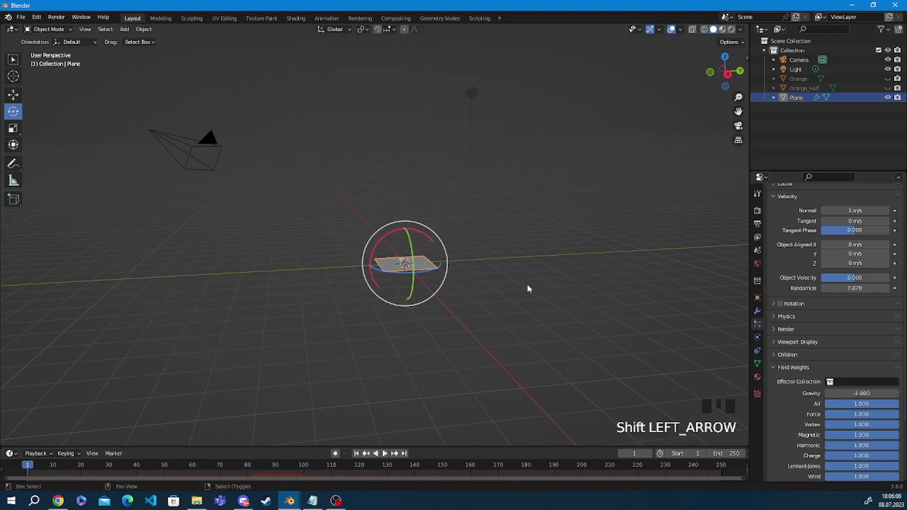
Lower velocity Randomize to 0.500 and replay to see the tighter column.
click(852, 286)
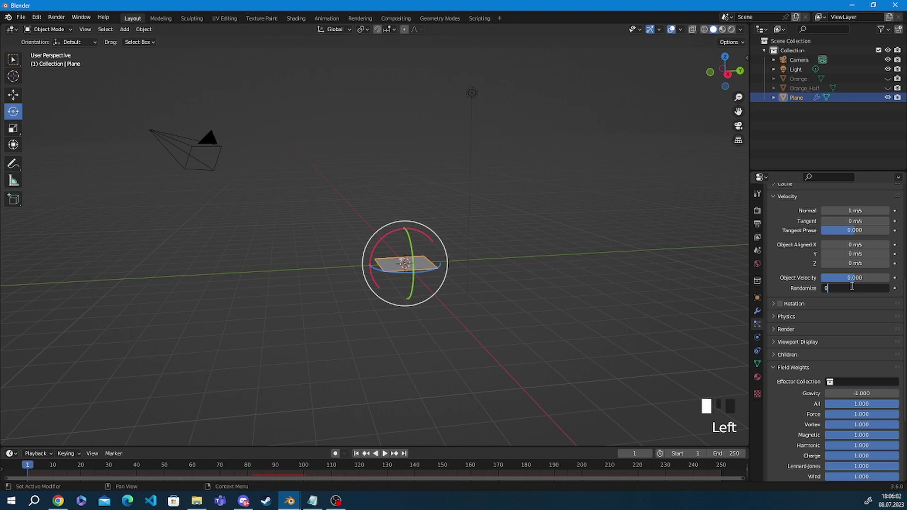
text(0.5)
key(Return)
key(shift+space)
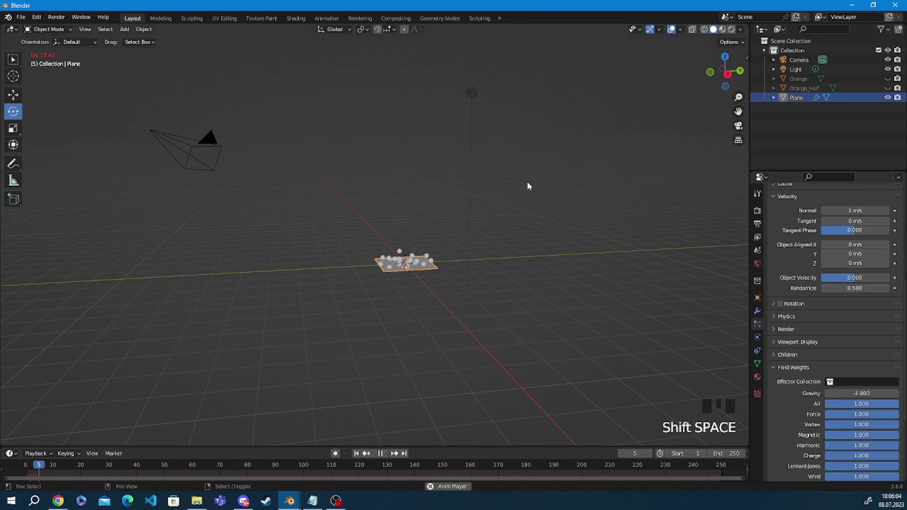
key(shift+space)
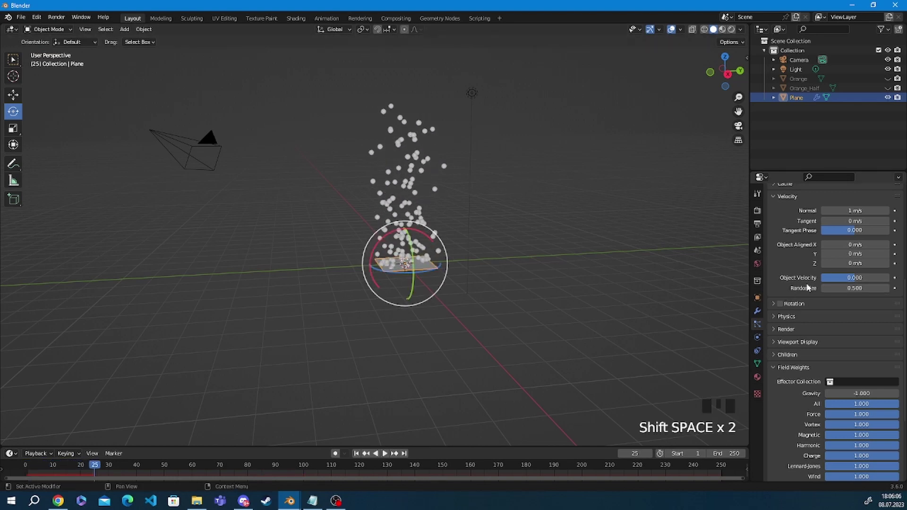
scroll(820, 293, up, 5)
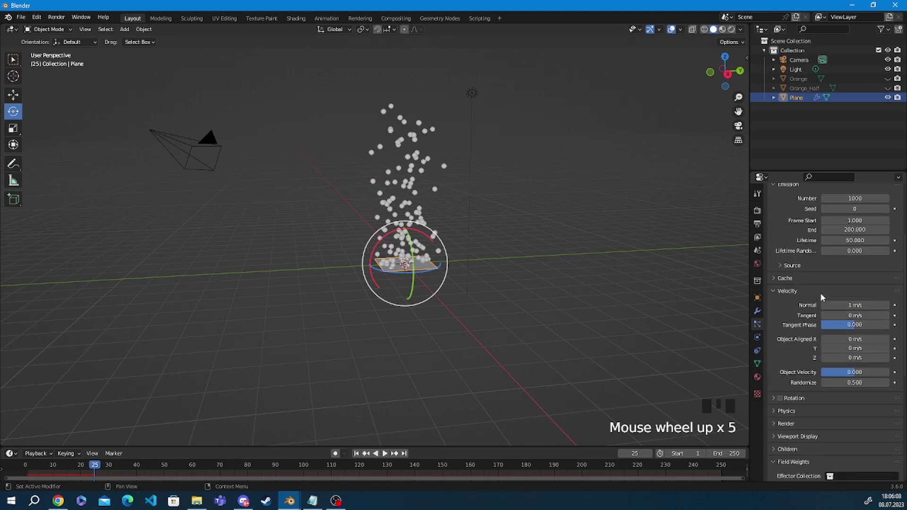
Set the emission Number to 20 and the End frame to 20.
click(874, 199)
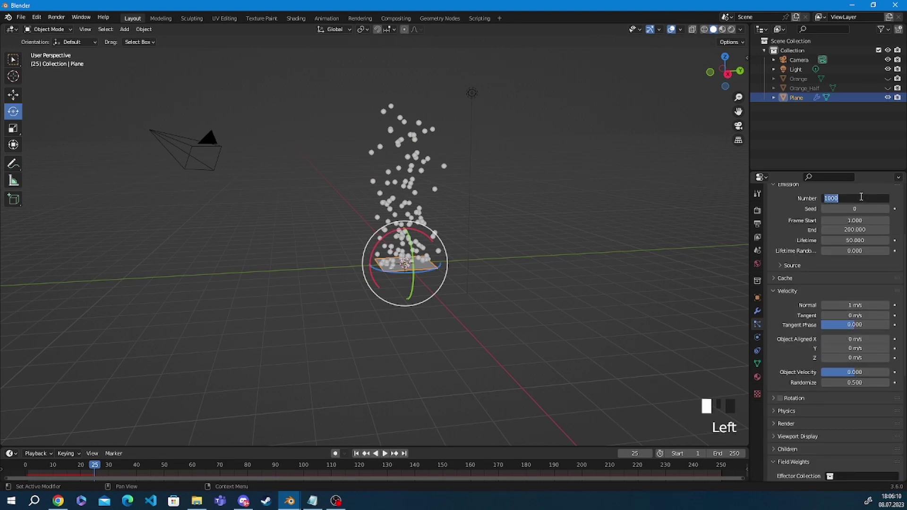
text(20)
key(Return)
click(848, 230)
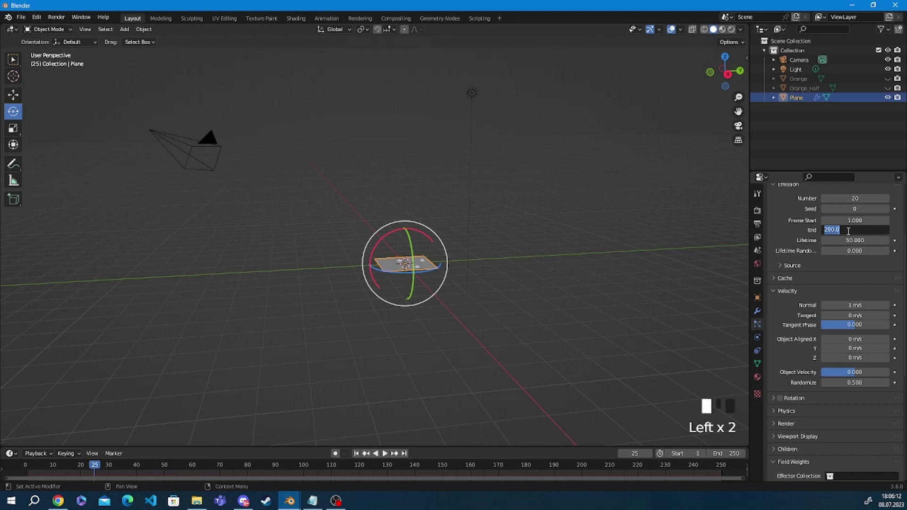
text(20)
key(Return)
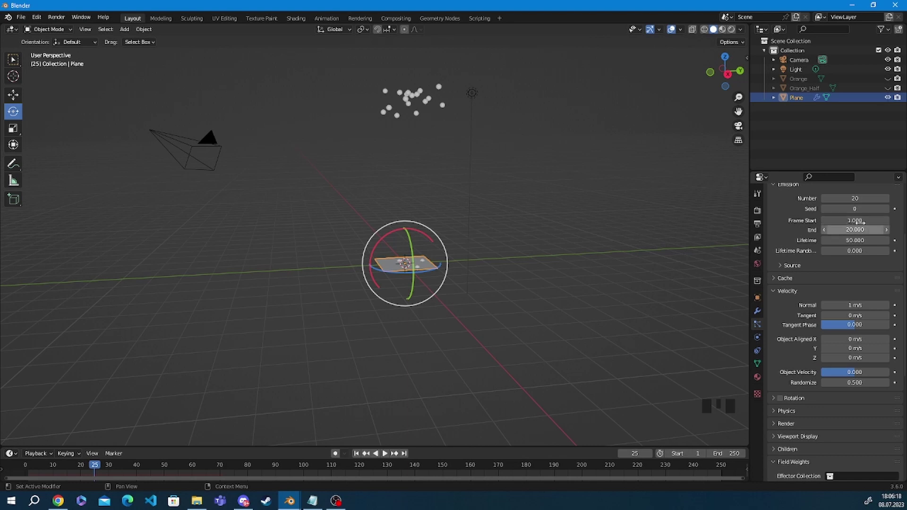
Replay from the start to watch the sparse trail, stopping at frame 31.
key(shift+Left)
key(space)
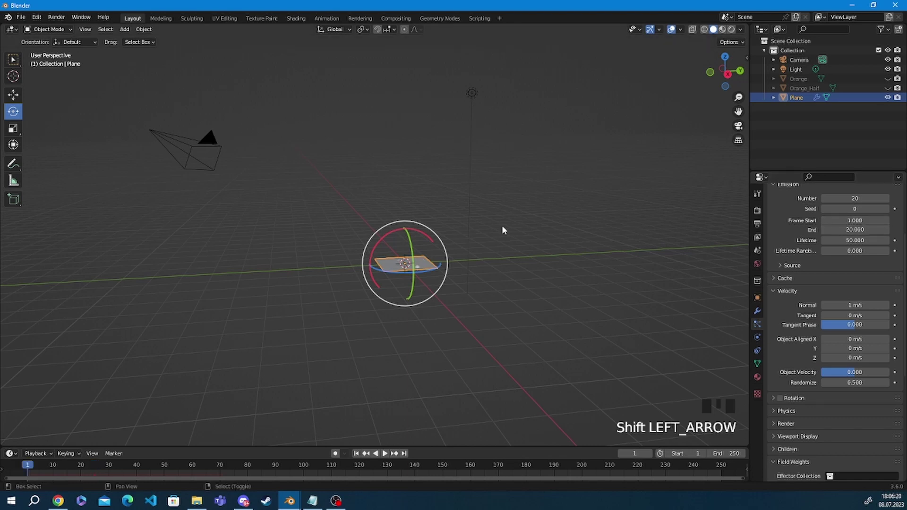
shift+middle_drag(502, 225, 515, 249)
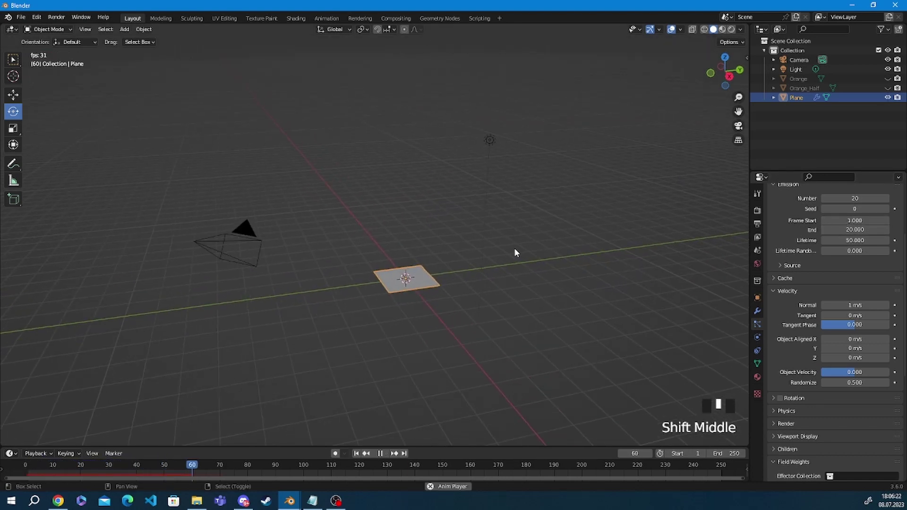
key(shift+Left)
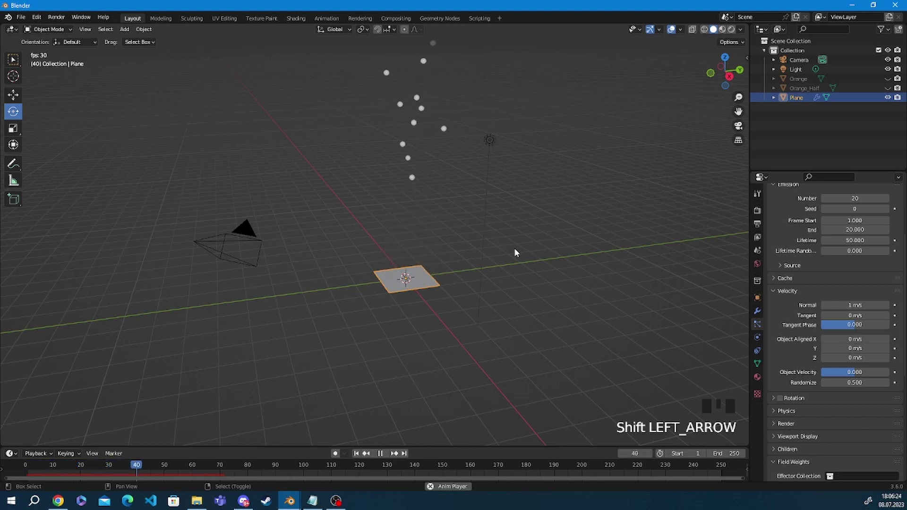
key(shift+Left)
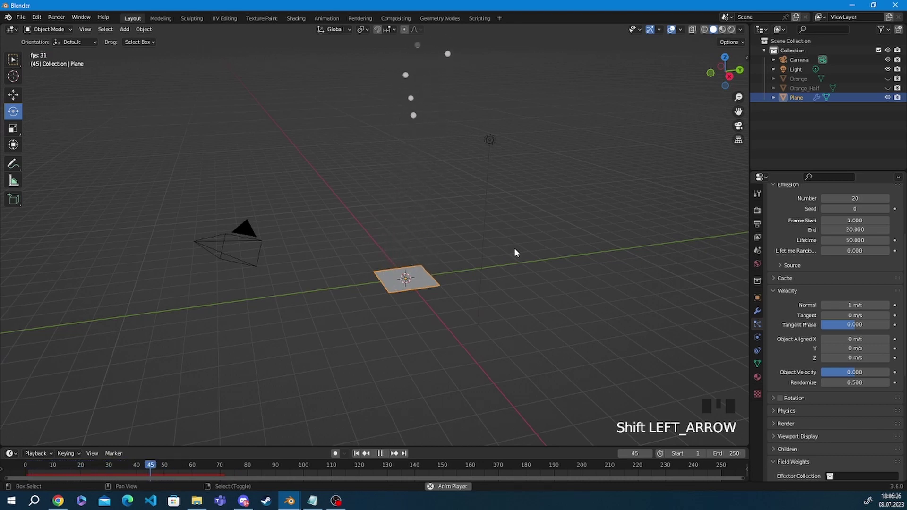
key(shift+Left)
key(shift+space)
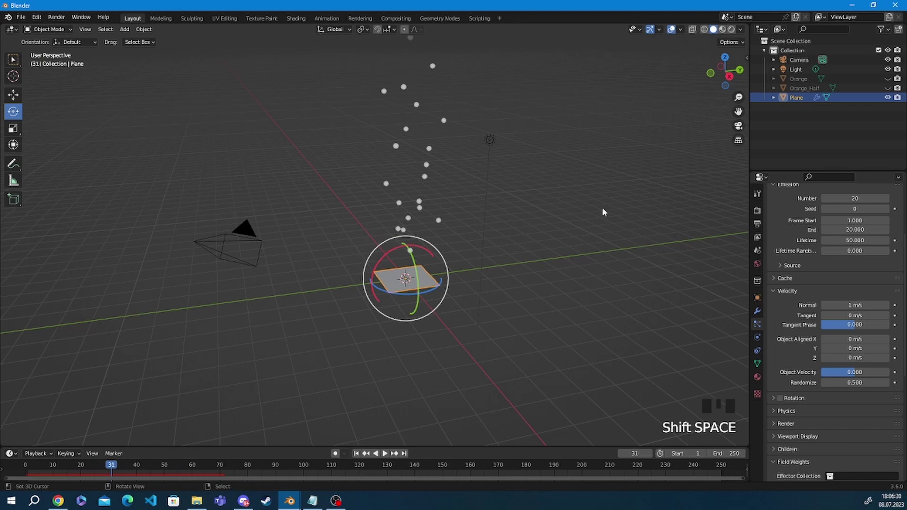
Unhide the Orange and Orange_Half models and bring them into view.
click(888, 88)
click(888, 78)
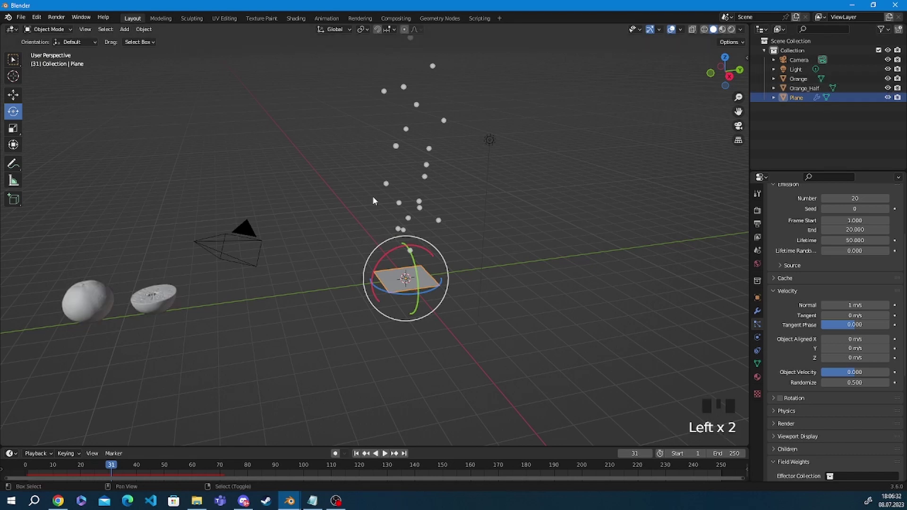
scroll(385, 258, up, 2)
shift+middle_drag(737, 234, 651, 231)
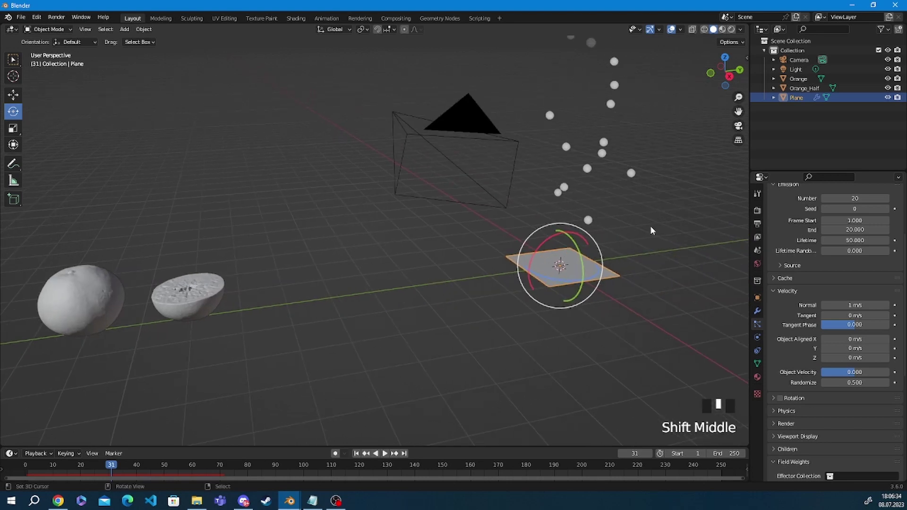
shift+middle_drag(629, 155, 569, 163)
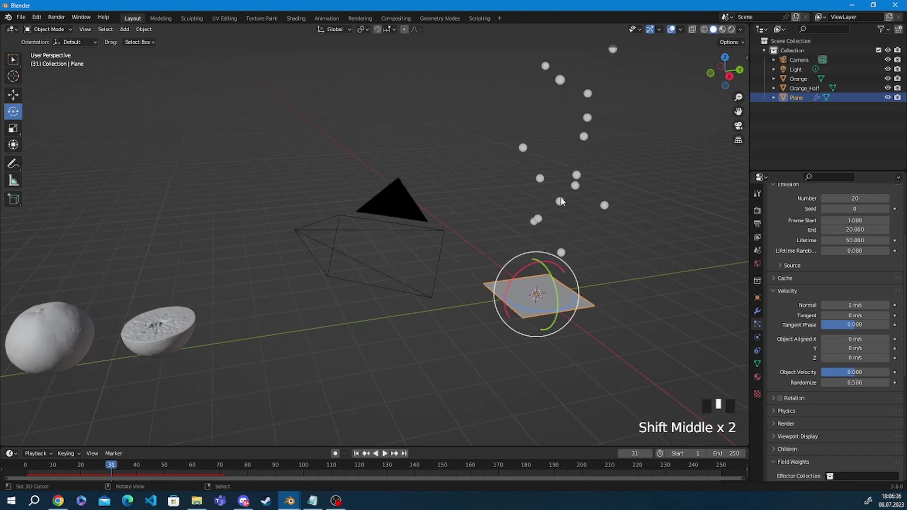
shift+middle_drag(171, 279, 180, 275)
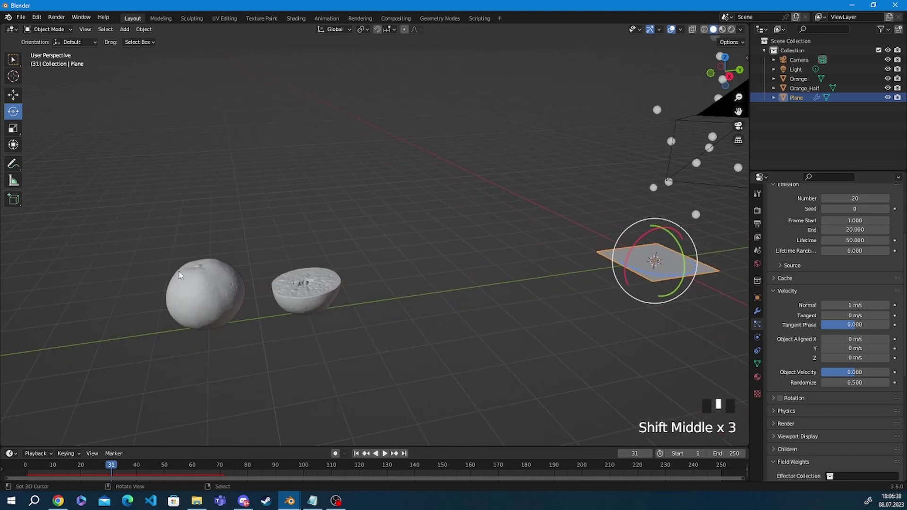
Move Orange and Orange_Half into a new collection named Particles.
right_click(211, 293)
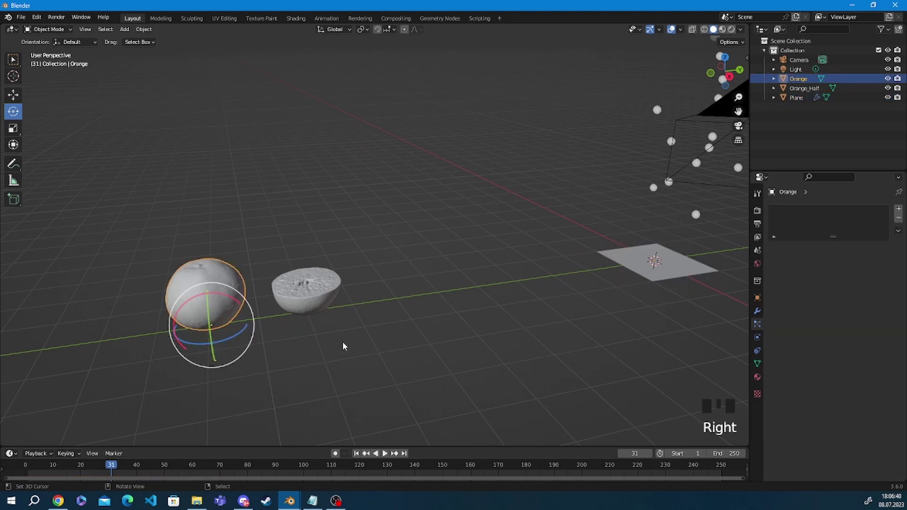
shift+right_click(315, 273)
key(m)
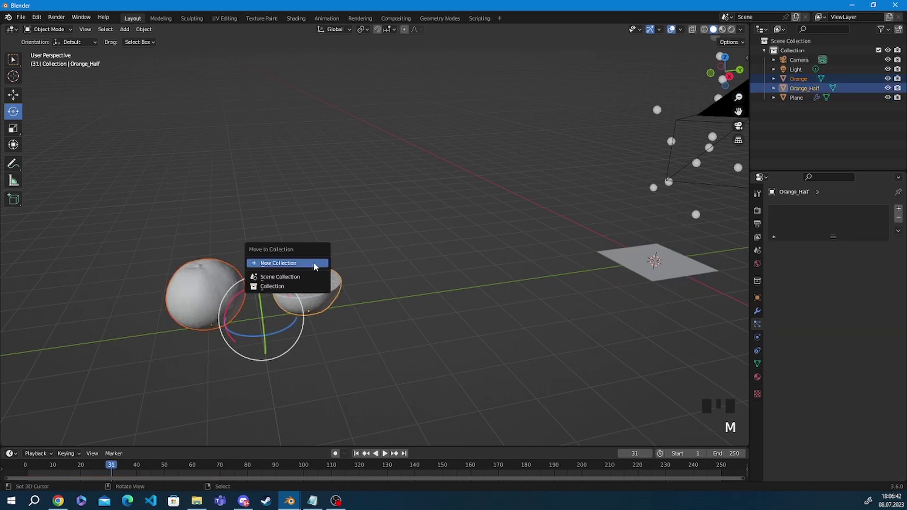
click(315, 263)
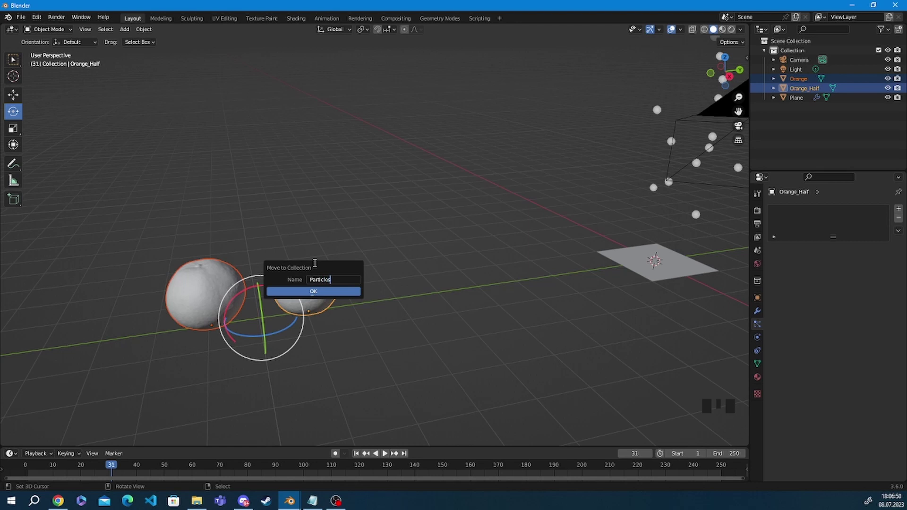
key(Return)
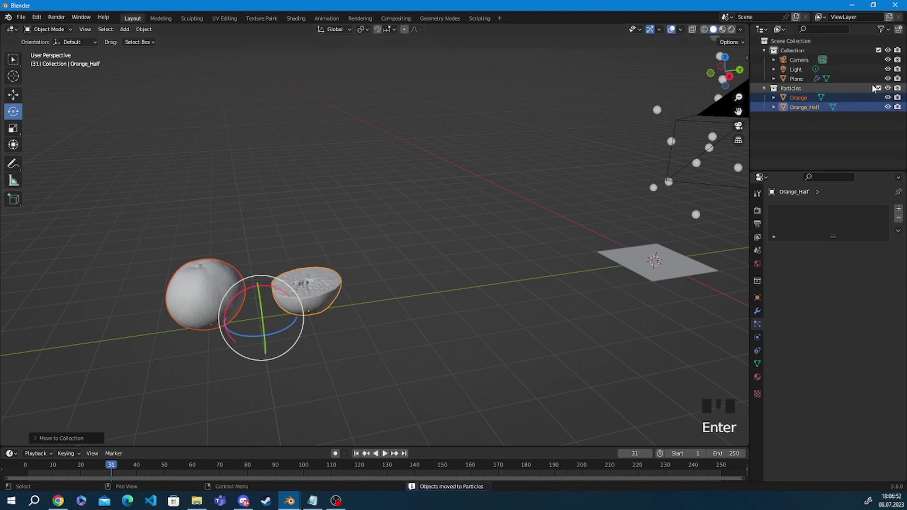
Hide the Particles collection and select the Plane emitter.
click(888, 88)
shift+middle_drag(558, 255, 416, 257)
right_click(514, 267)
scroll(818, 316, down, 9)
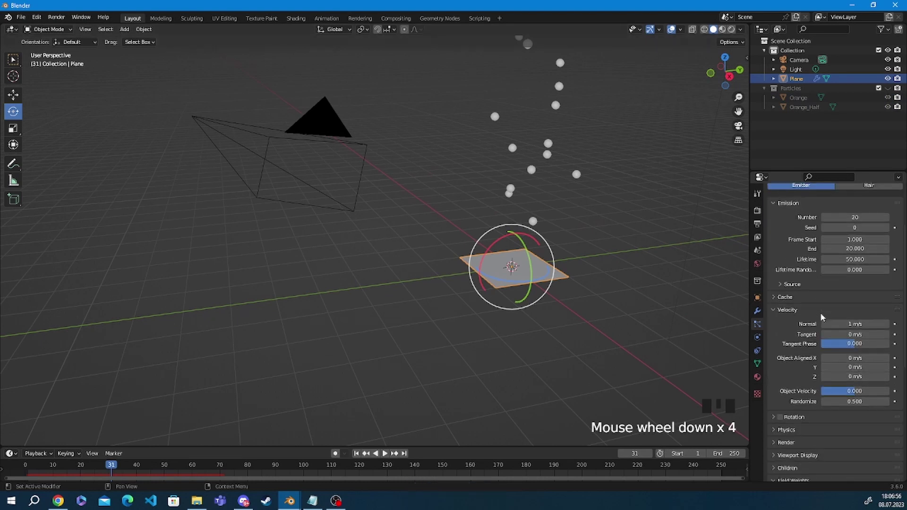
scroll(818, 316, down, 1)
Render the particles as the Particles collection and inspect the orange-shaped particles.
click(774, 329)
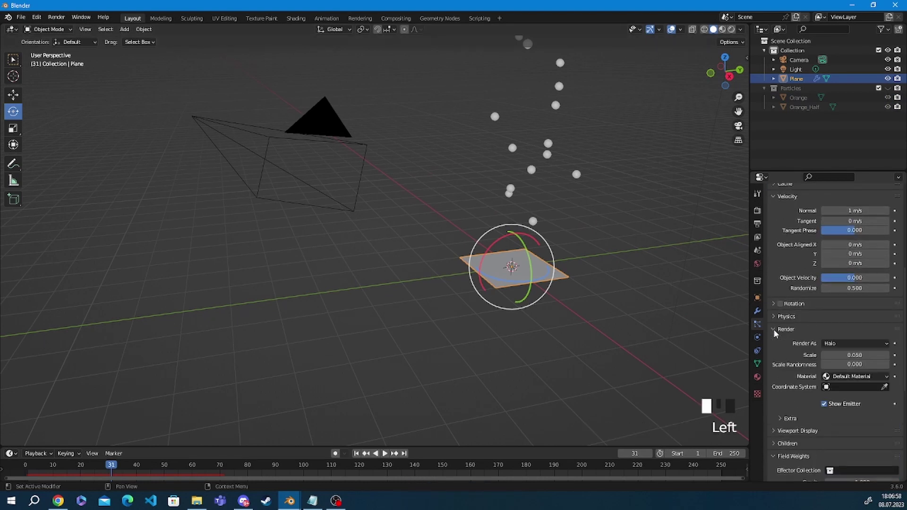
click(838, 344)
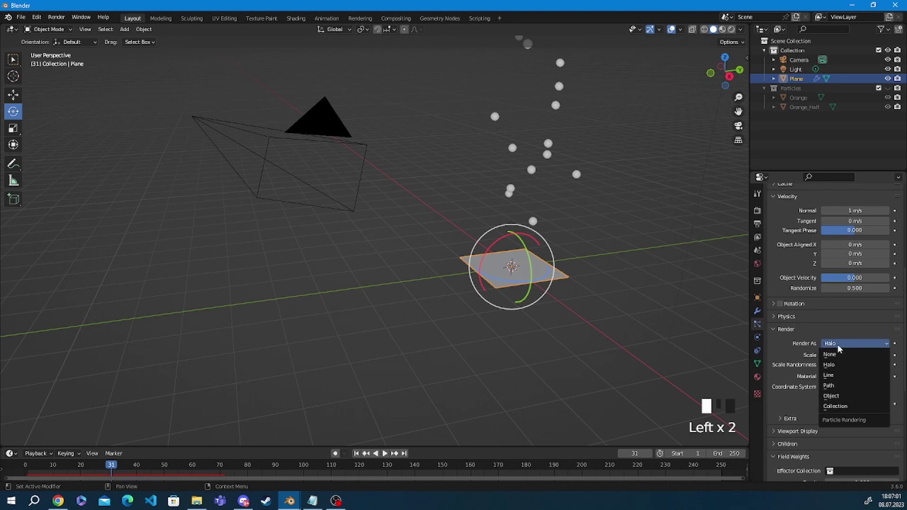
click(835, 406)
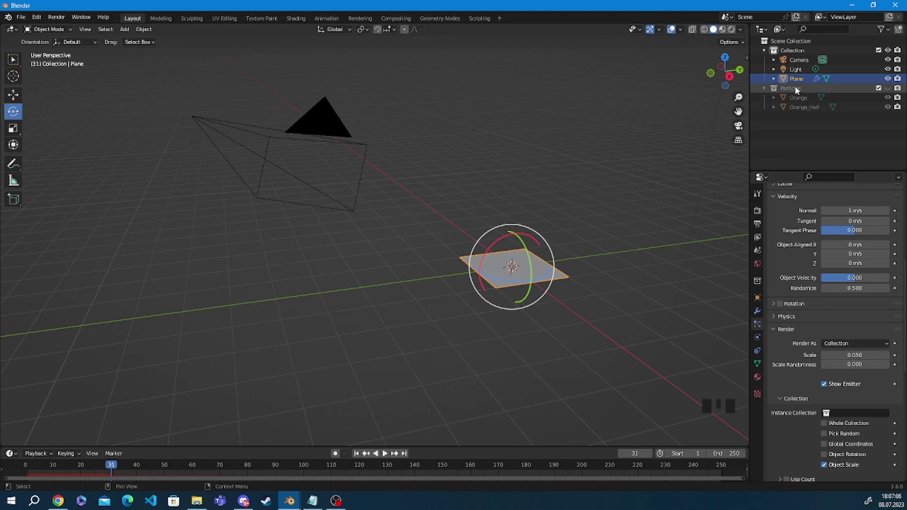
scroll(827, 395, down, 1)
click(827, 394)
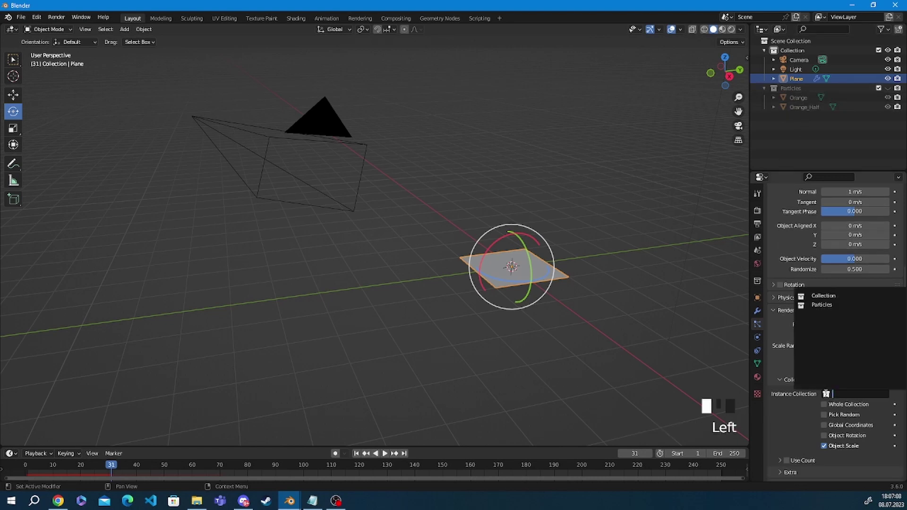
click(822, 305)
scroll(459, 313, up, 6)
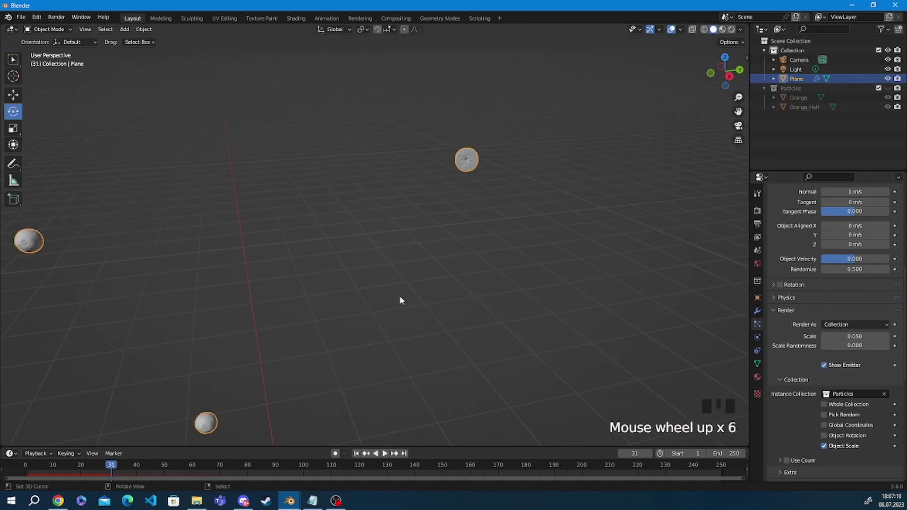
scroll(478, 170, up, 1)
shift+middle_drag(519, 148, 411, 239)
scroll(356, 237, down, 4)
scroll(398, 232, down, 2)
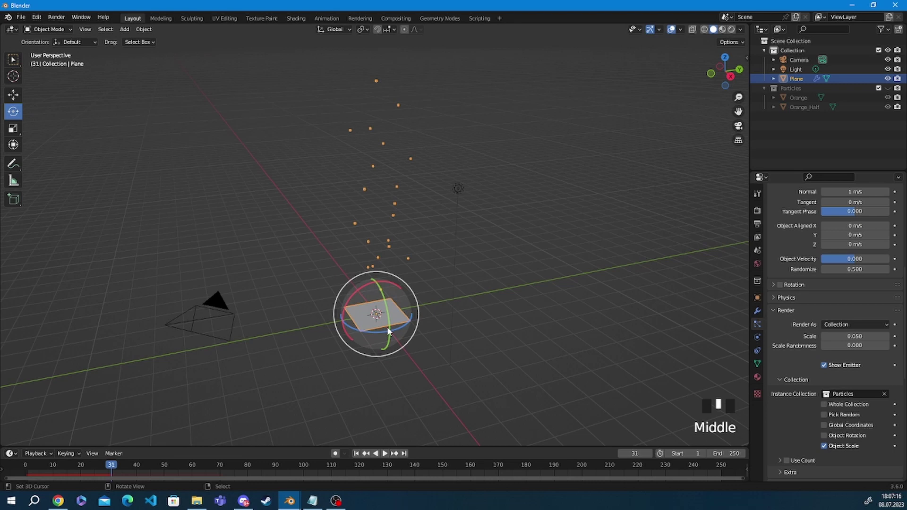
scroll(827, 335, up, 7)
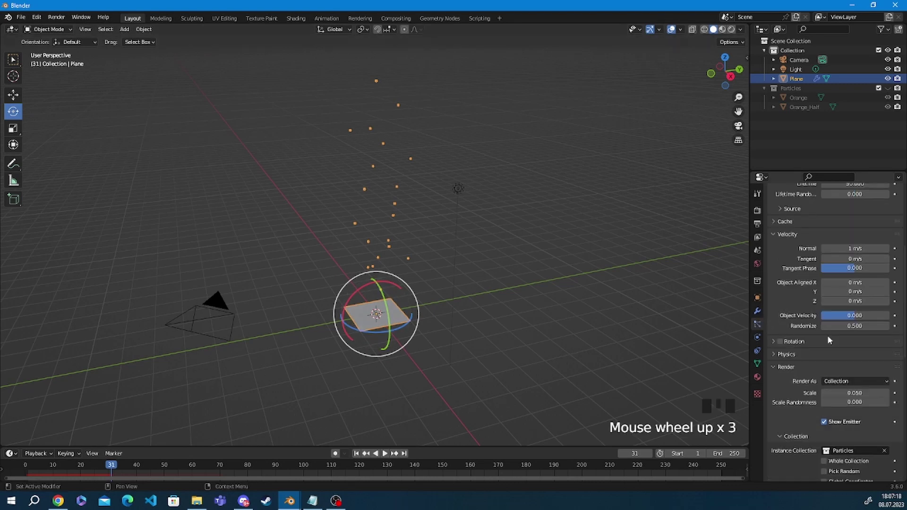
Set the particle render Scale to 0.380 and Scale Randomness to 0.218.
scroll(829, 341, down, 5)
scroll(830, 345, down, 4)
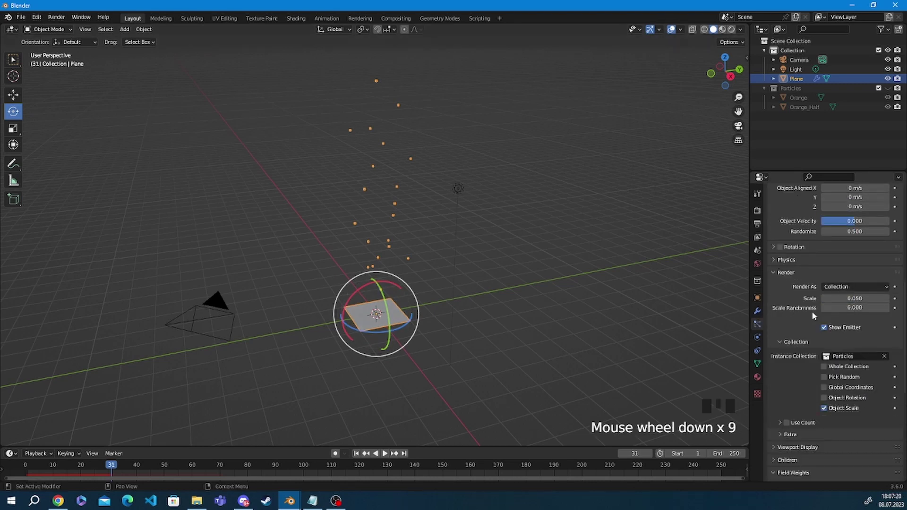
drag(846, 298, 900, 298)
key(ctrl+z)
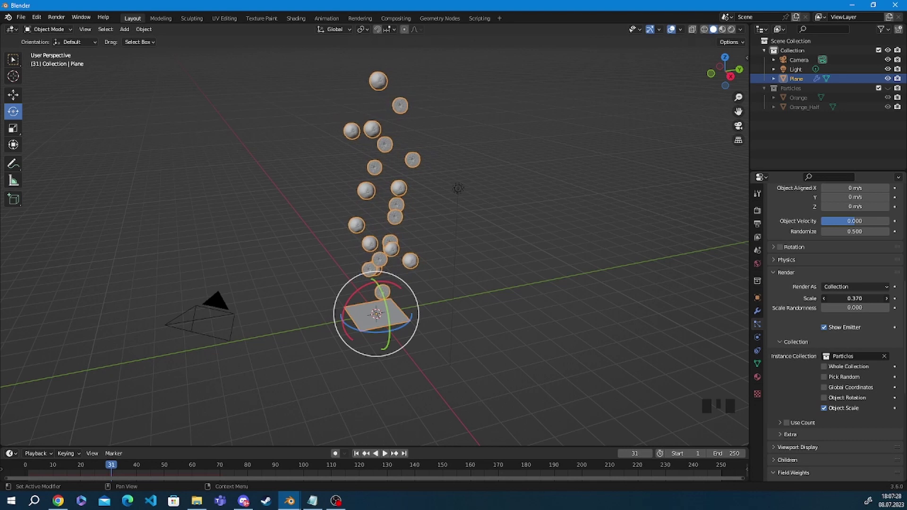
drag(850, 298, 879, 308)
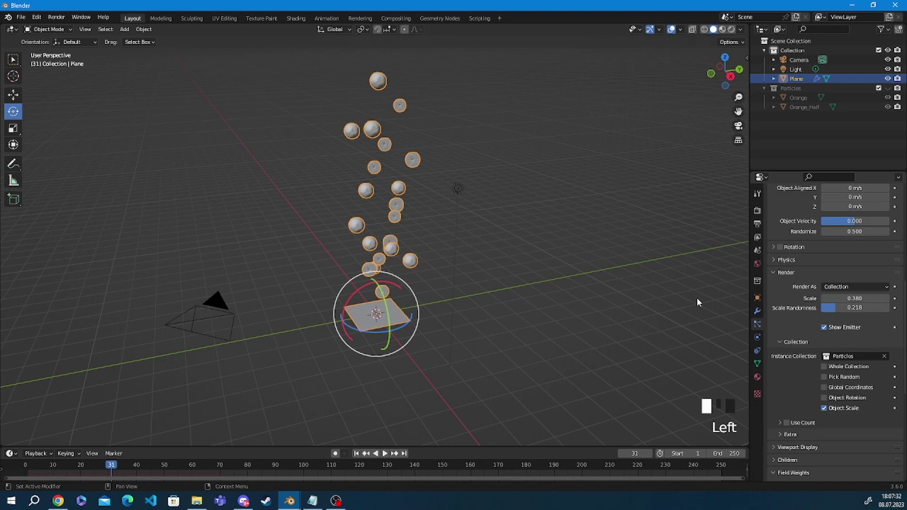
scroll(471, 246, up, 3)
mouse_move(849, 307)
mouse_down()
mouse_move(839, 307)
mouse_move(849, 310)
mouse_up()
scroll(542, 276, down, 2)
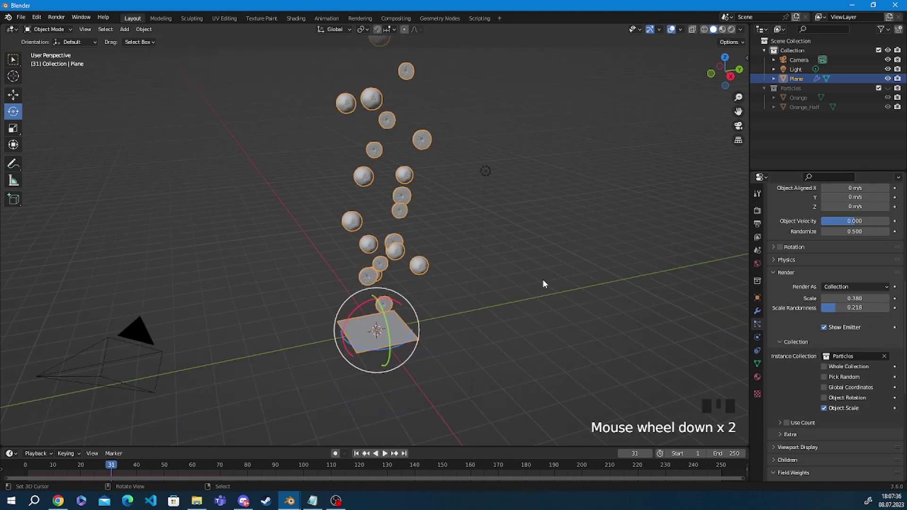
shift+middle_drag(543, 279, 548, 296)
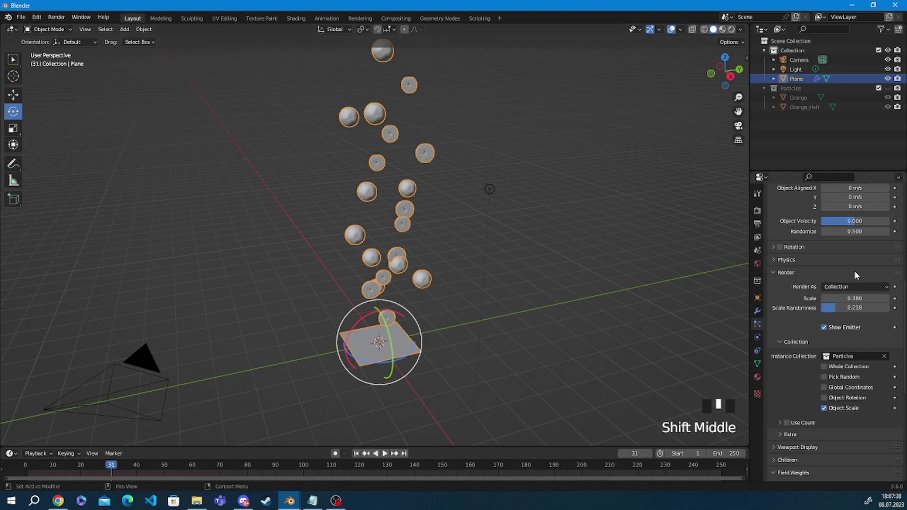
Enable particle rotation with rotation Randomize at 1.000.
click(781, 245)
click(773, 246)
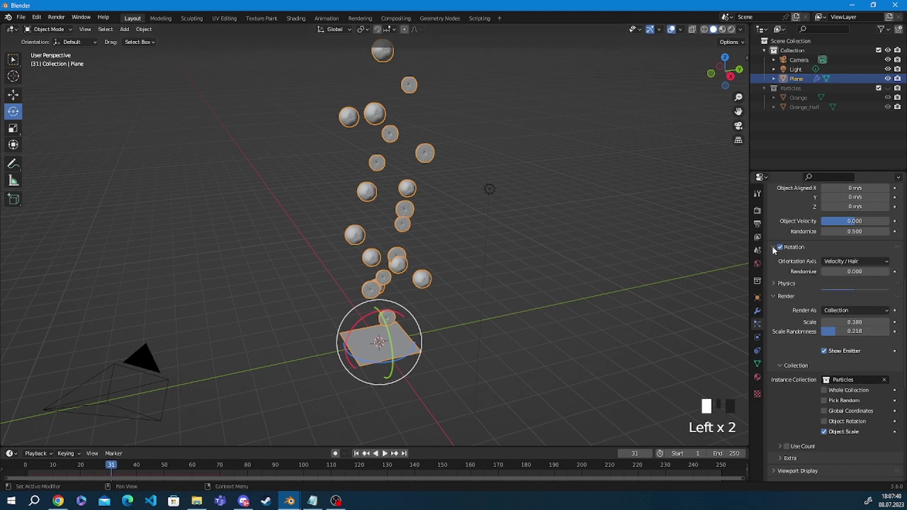
drag(850, 274, 890, 274)
Replay from frame 1 to watch the oranges tumble at random angles.
key(shift+space)
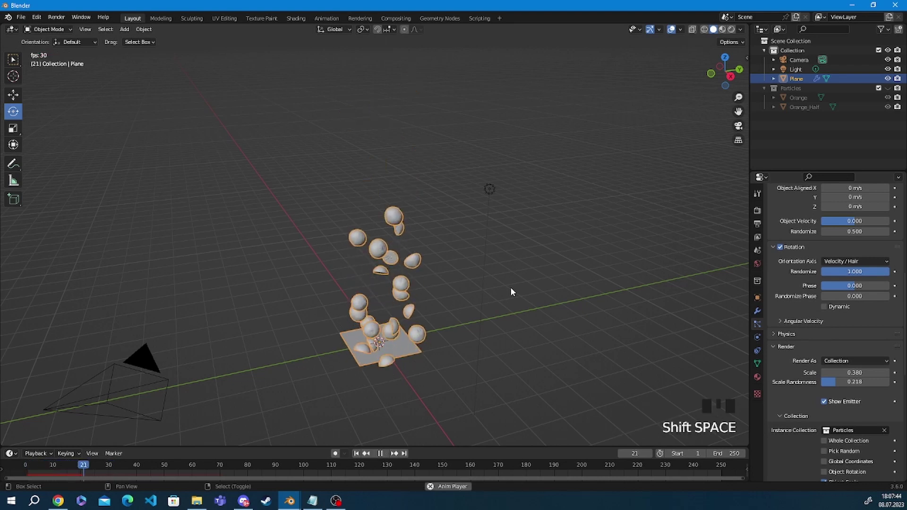
key(shift+space)
scroll(420, 245, up, 2)
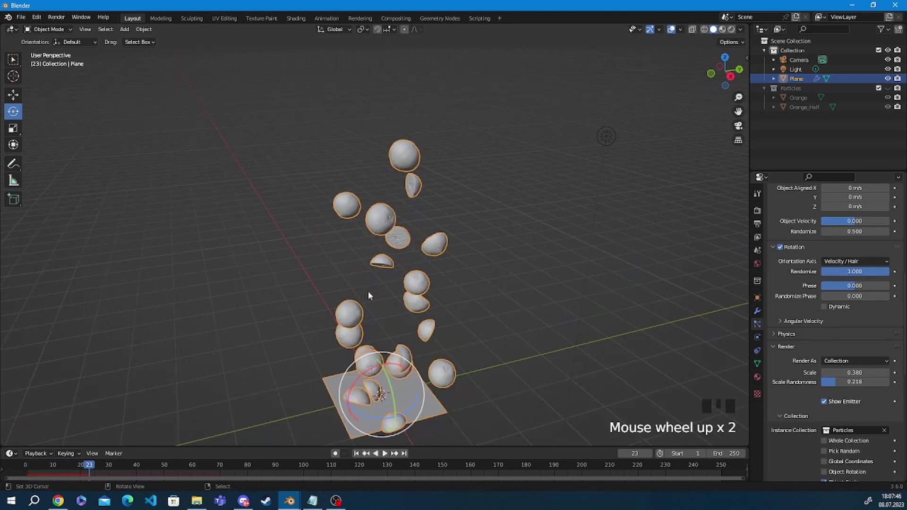
scroll(500, 280, down, 3)
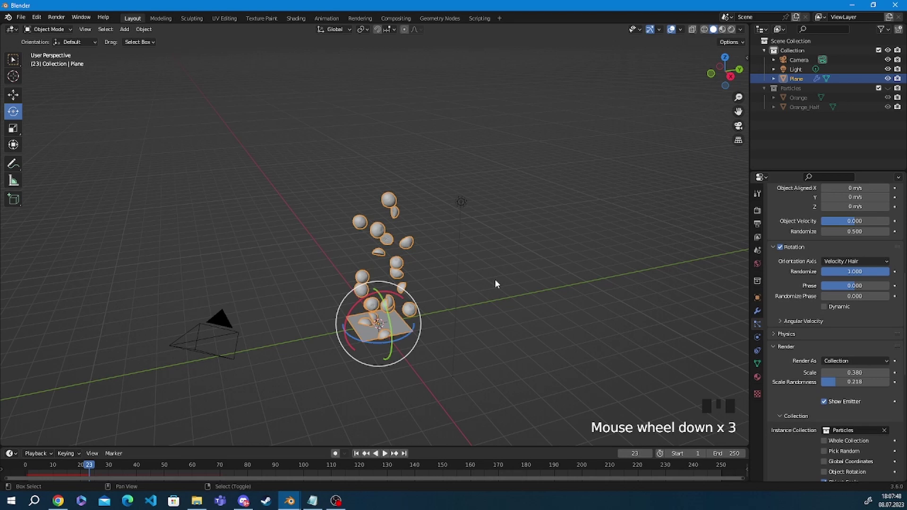
key(shift+Left)
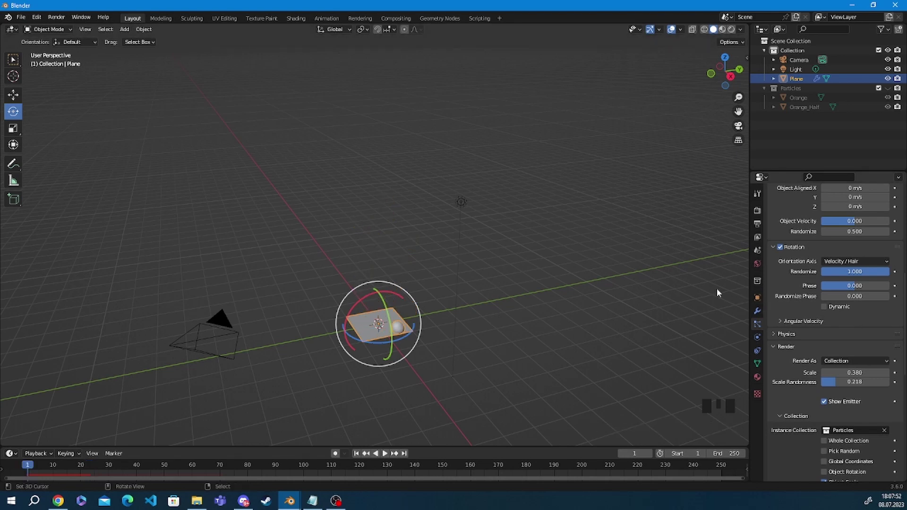
scroll(576, 261, down, 2)
mouse_move(577, 259)
middle_down()
mouse_move(565, 275)
mouse_move(580, 261)
mouse_move(568, 253)
middle_up()
scroll(566, 271, up, 2)
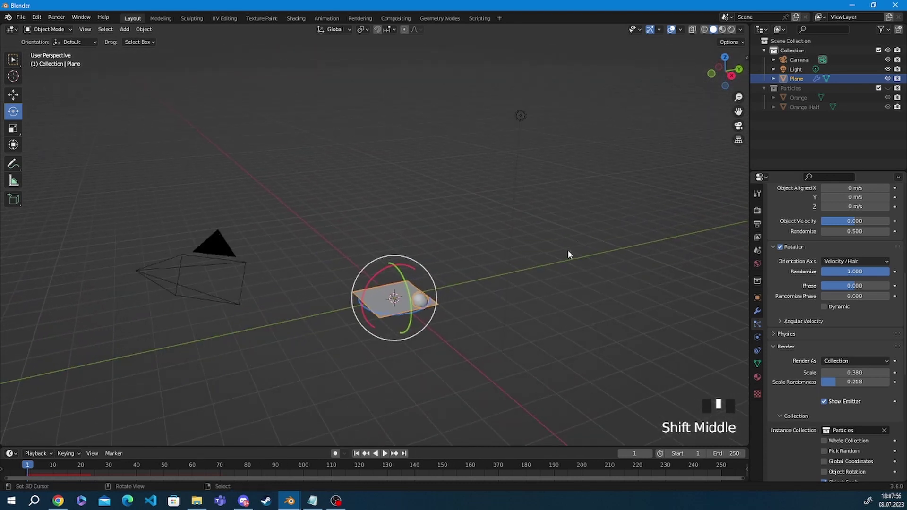
key(shift+space)
key(shift+space)
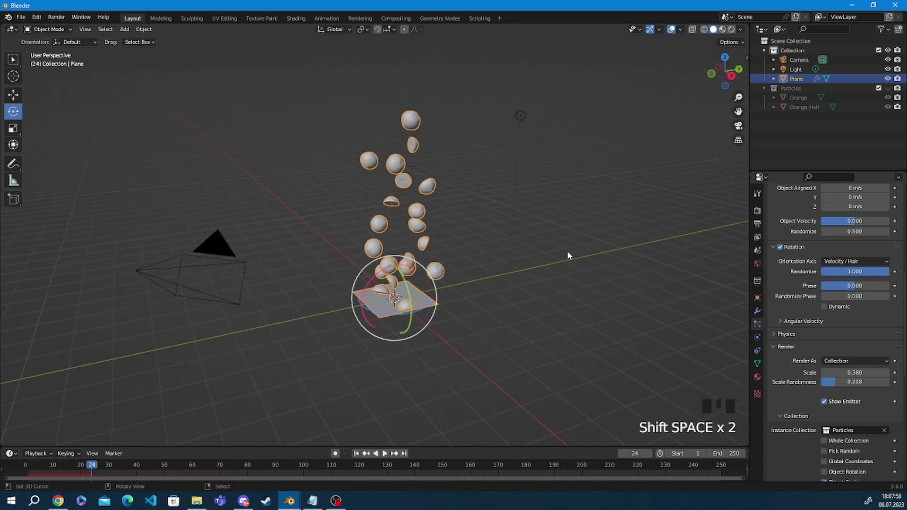
Place the camera straight above the origin at Z 9.0608 m looking down, and play.
right_click(141, 269)
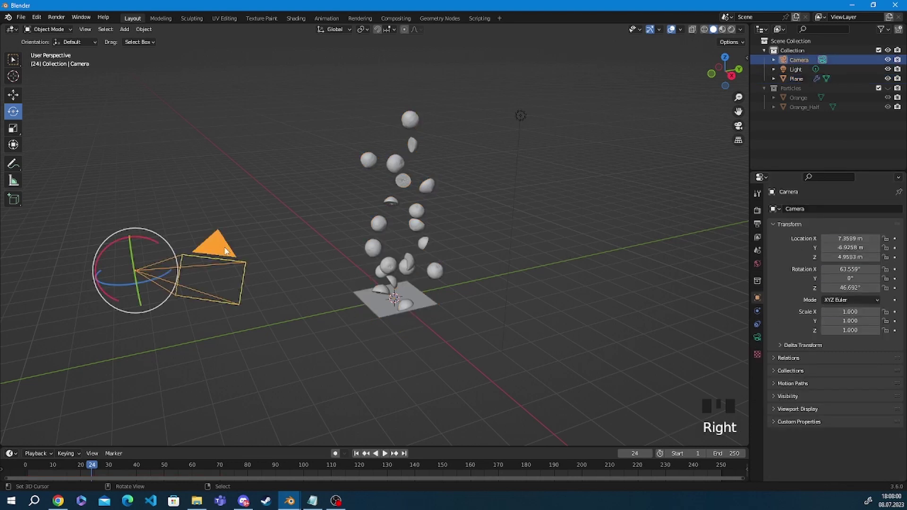
scroll(272, 221, down, 3)
key(alt+r)
key(alt+g)
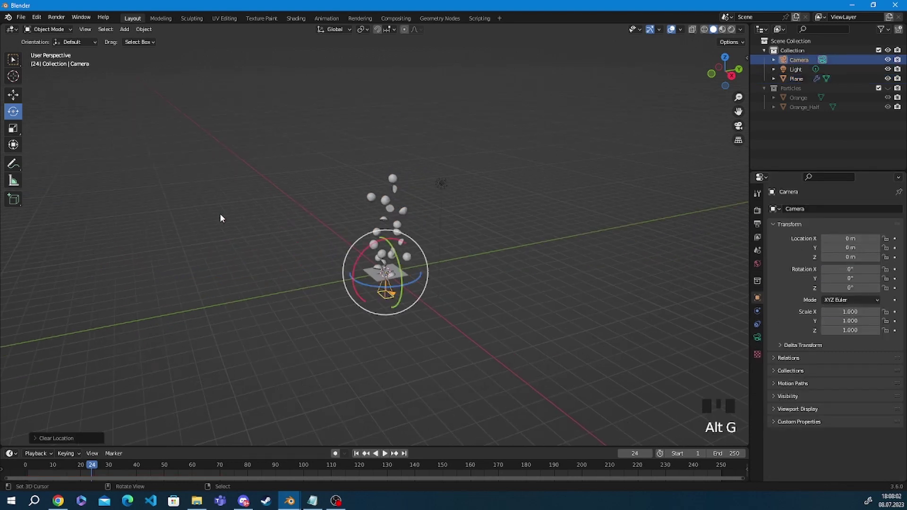
click(13, 95)
drag(386, 236, 407, 73)
key(KP_0)
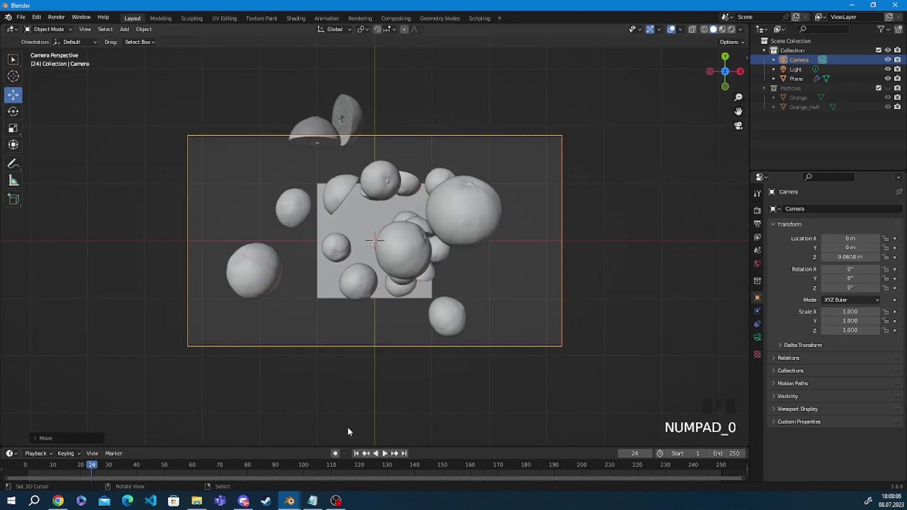
click(26, 464)
key(shift+space)
key(shift+space)
key(shift+space)
key(shift+space)
key(shift+space)
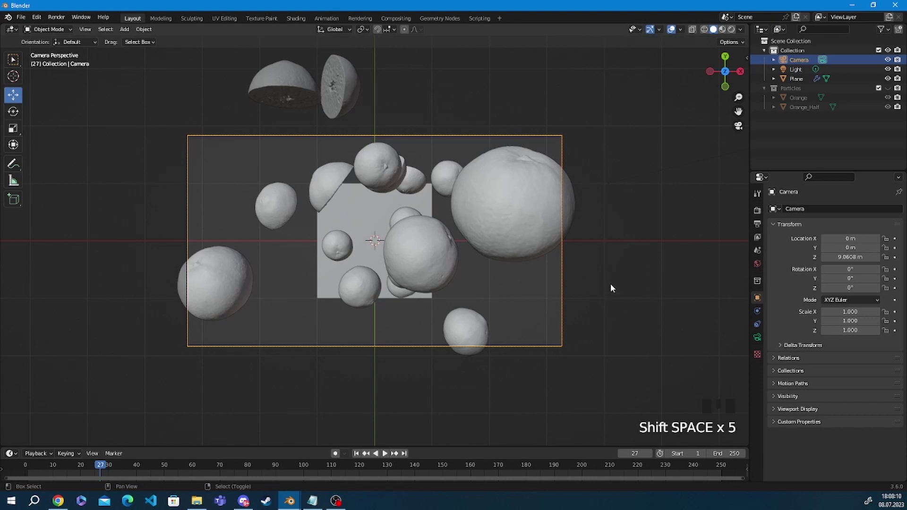
Lower the Plane's emission Number from 20 to 12.
right_click(356, 217)
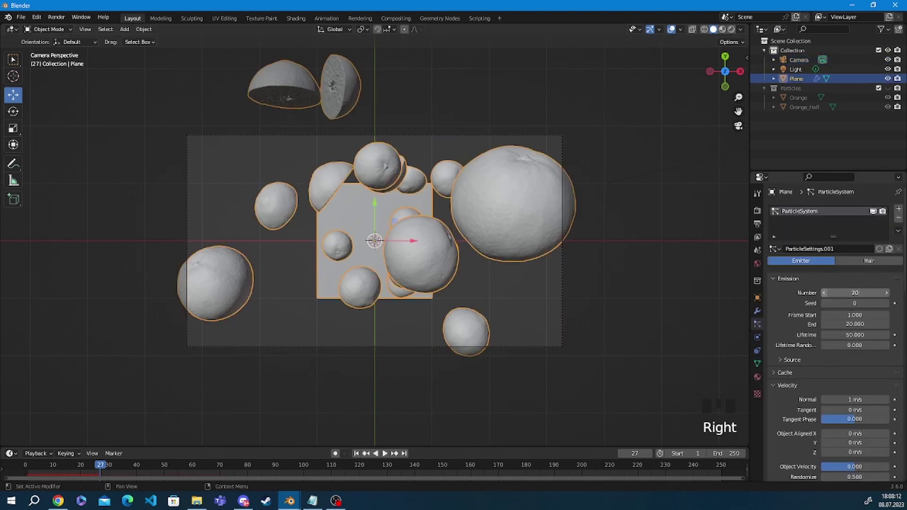
click(823, 291)
click(823, 291)
click(823, 290)
click(823, 290)
click(823, 291)
click(823, 292)
click(824, 292)
click(824, 292)
click(823, 292)
click(823, 292)
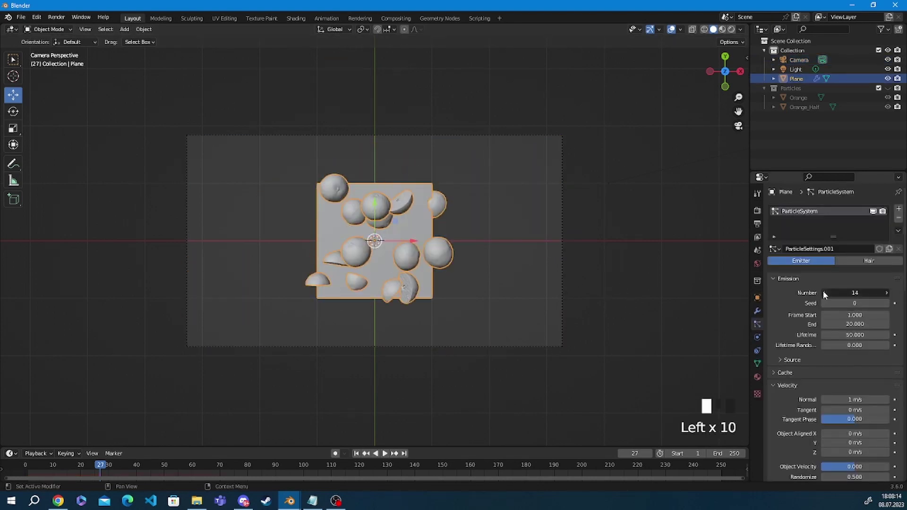
key(shift+space)
key(shift+space)
key(shift+space)
key(shift+space)
key(shift+space)
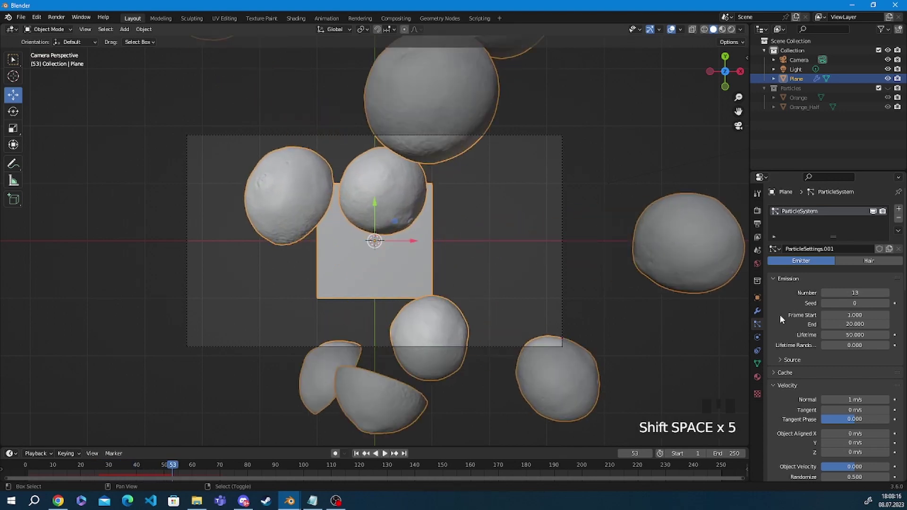
click(825, 293)
Leave the camera view and scale the emitter plane up.
key(KP_0)
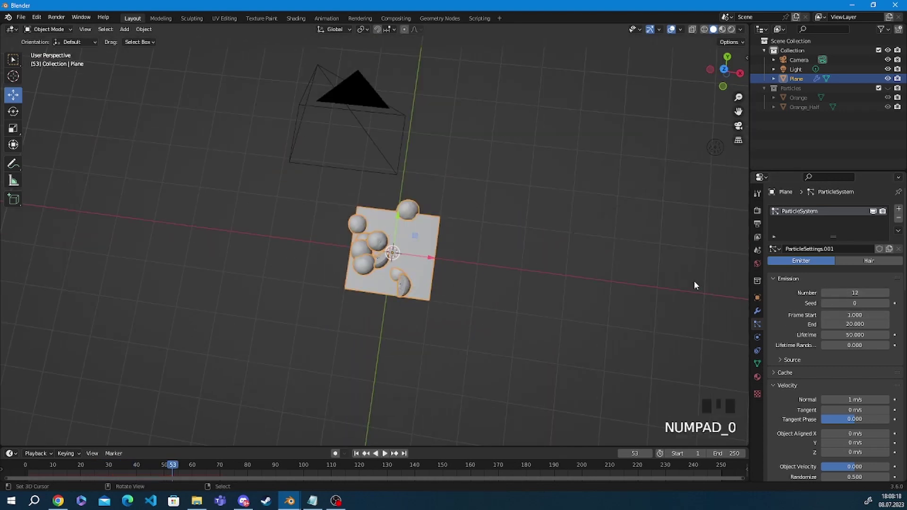
key(s)
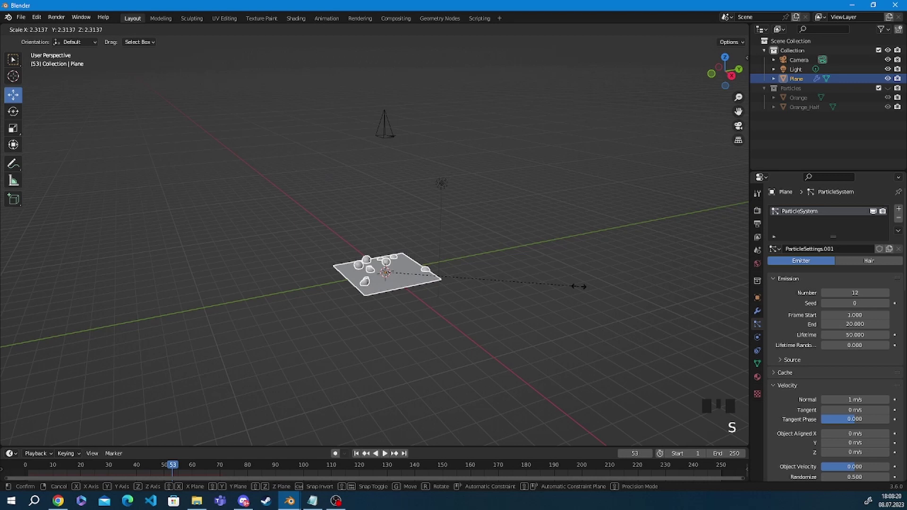
click(536, 285)
Add a second plane, Plane.001, move it along Z and scale it up.
key(shift+a)
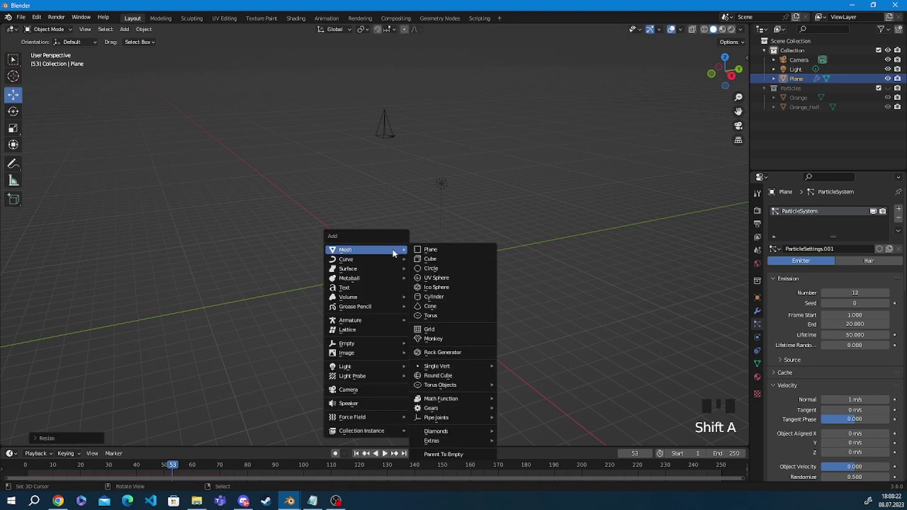
click(415, 248)
drag(385, 239, 385, 223)
key(s)
click(27, 251)
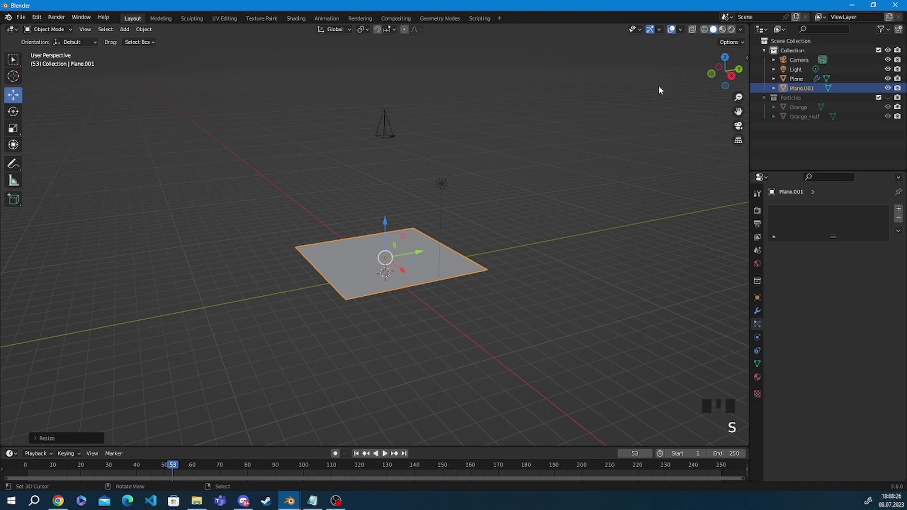
key(shift+a)
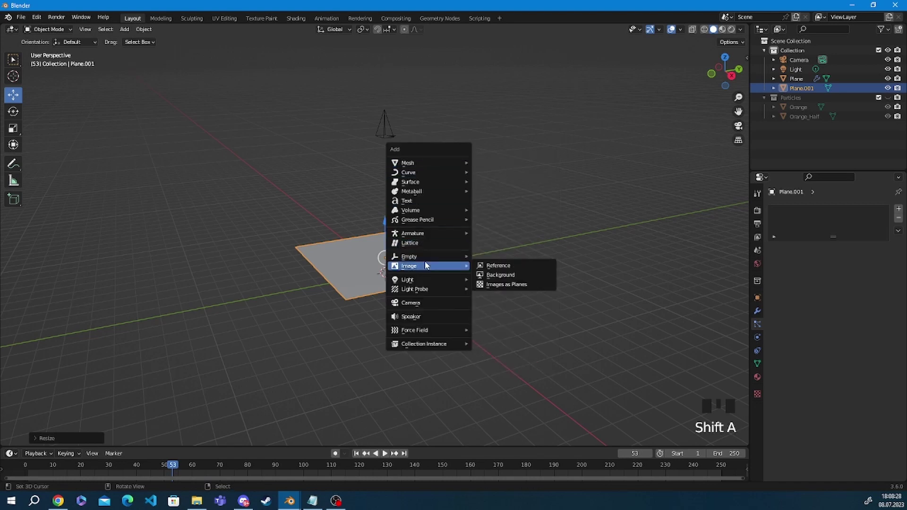
Add an Area light and raise it to Z 8.9273 m above the planes.
mouse_move(419, 280)
click(496, 307)
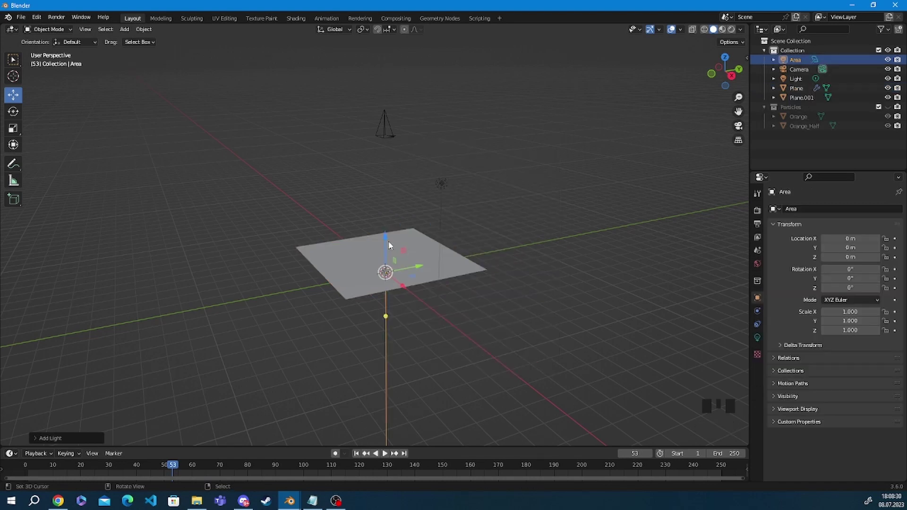
drag(389, 245, 396, 84)
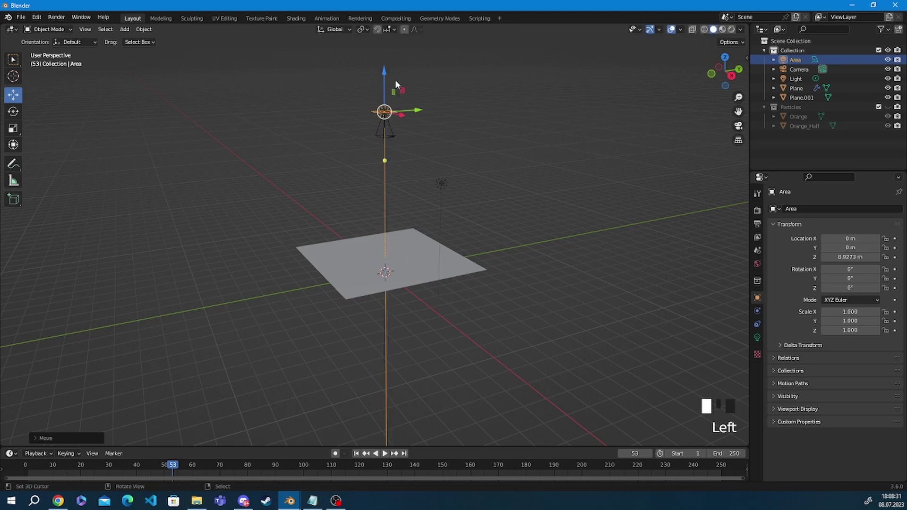
Preview the falling oranges in Rendered shading through the scene camera.
click(732, 30)
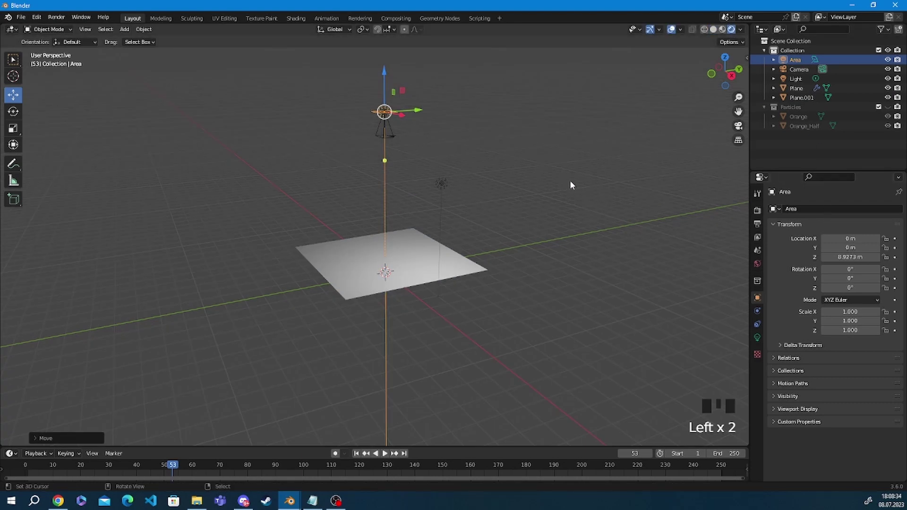
key(KP_0)
key(shift+space)
key(shift+space)
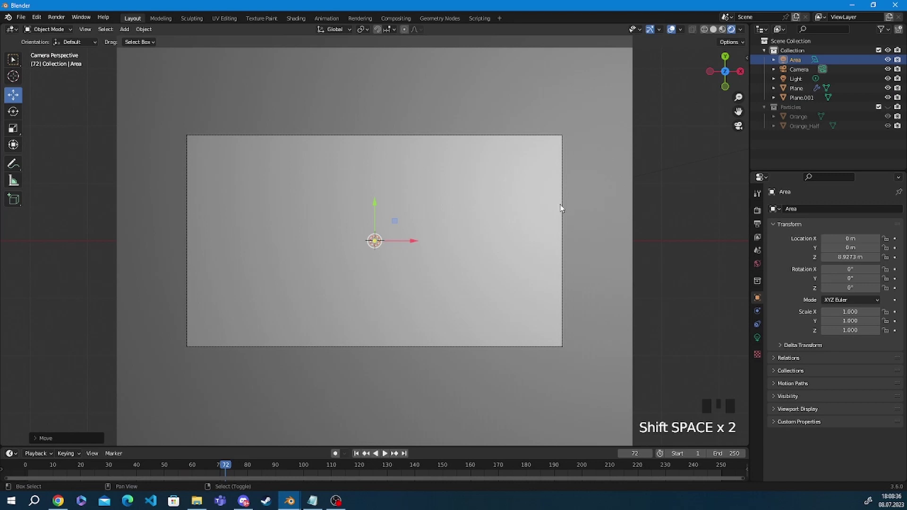
key(shift+Left)
key(shift+space)
key(shift+space)
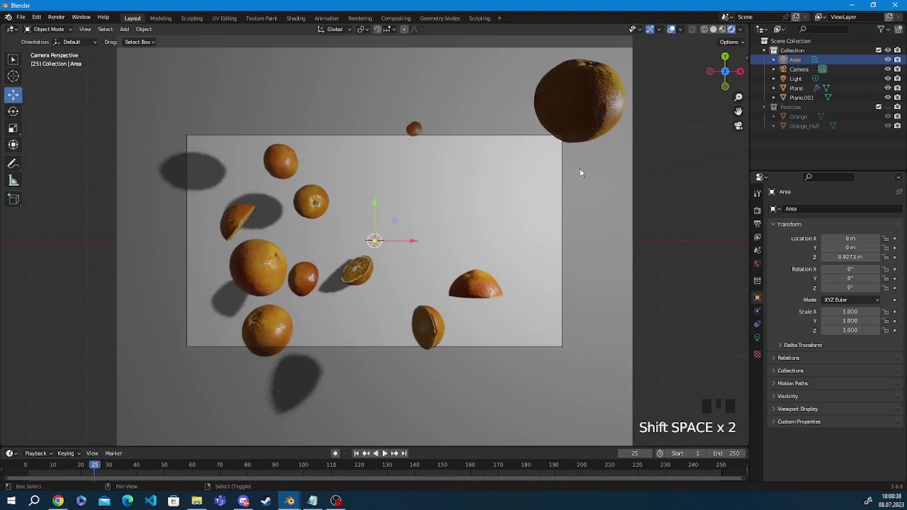
key(shift+space)
key(shift+space)
key(shift+space)
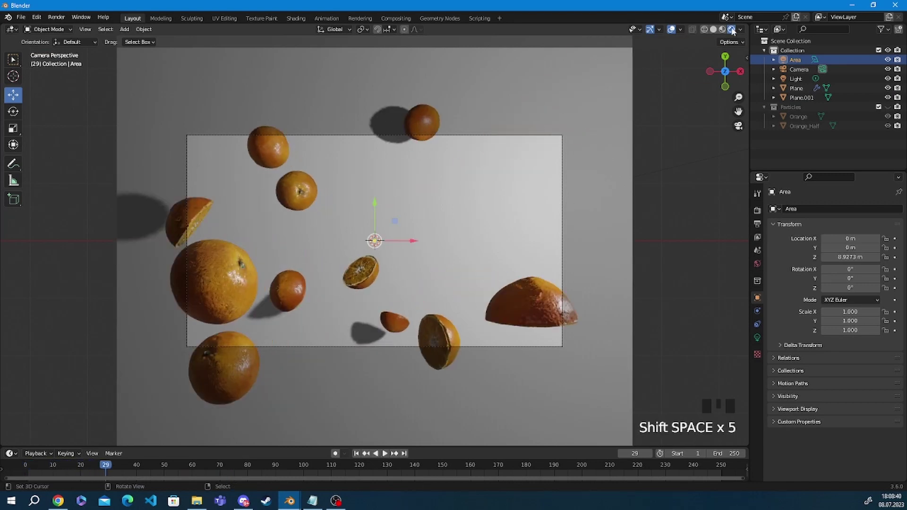
Set the render engine to Cycles in Render Properties.
click(757, 210)
click(864, 209)
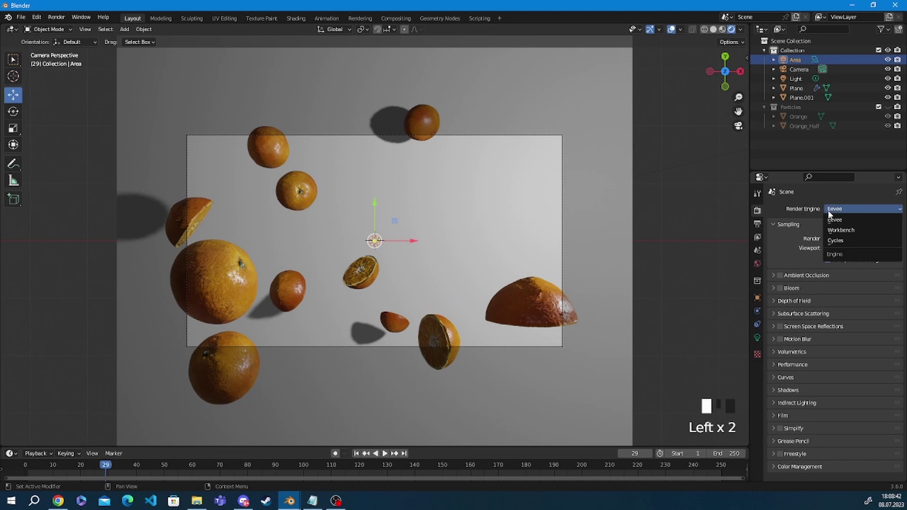
click(834, 237)
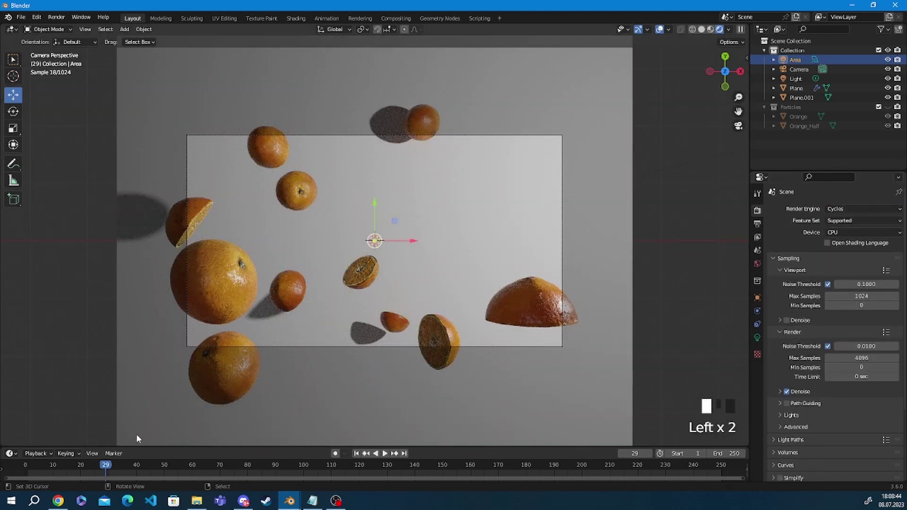
Scale the emitter plane down, then play and scrub to frame 29.
click(803, 90)
key(s)
click(523, 189)
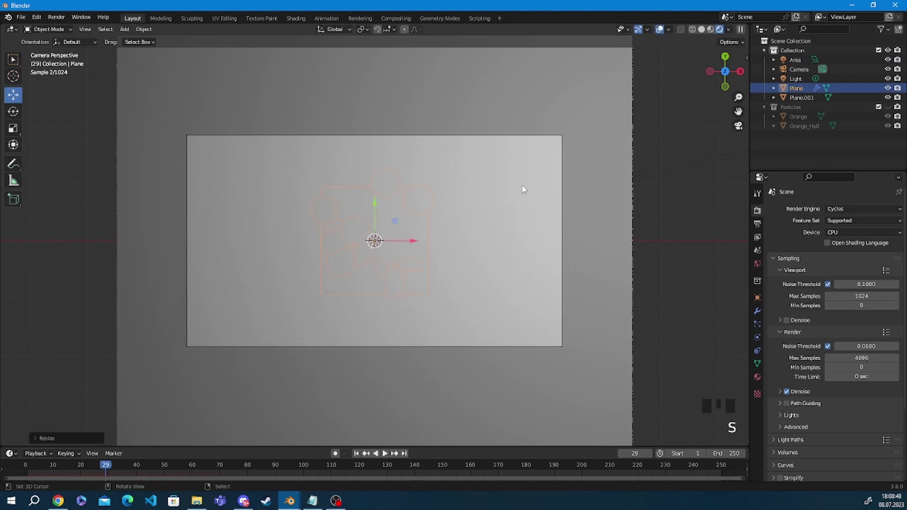
key(shift+space)
key(shift+space)
key(shift+space)
key(shift+space)
key(shift+space)
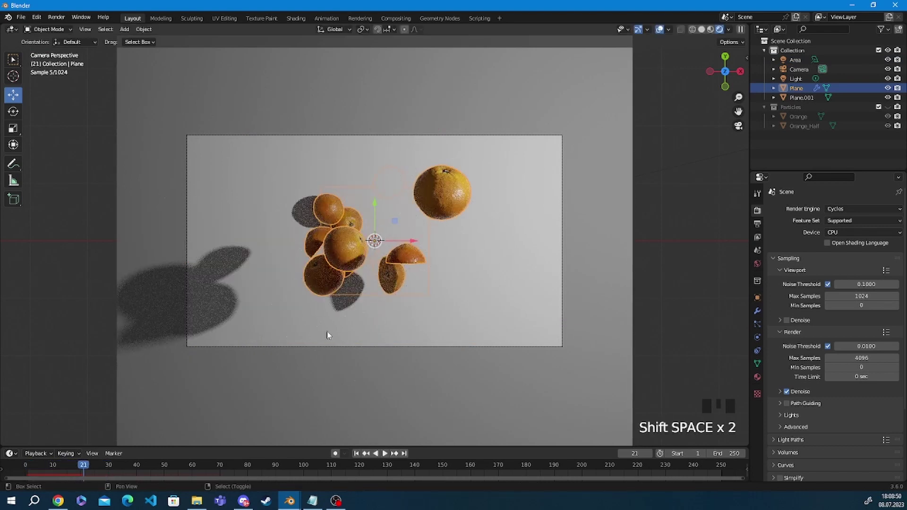
click(112, 467)
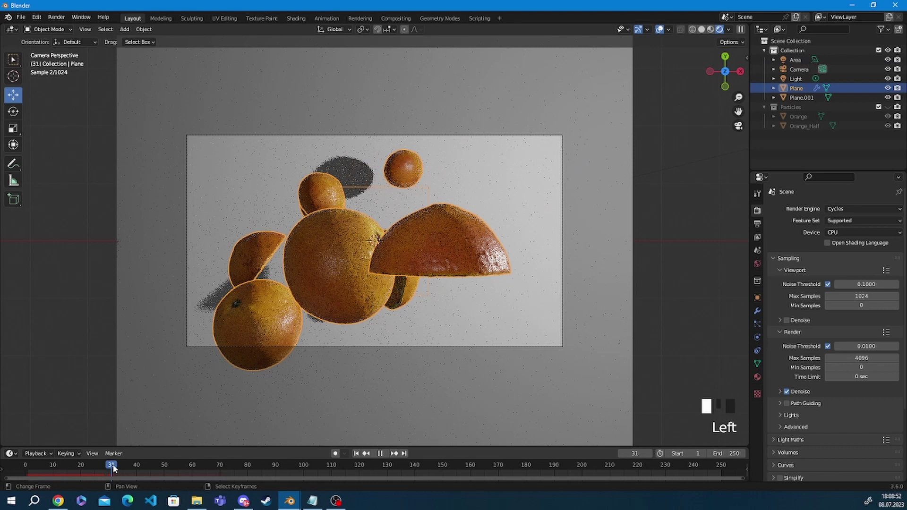
drag(111, 466, 105, 468)
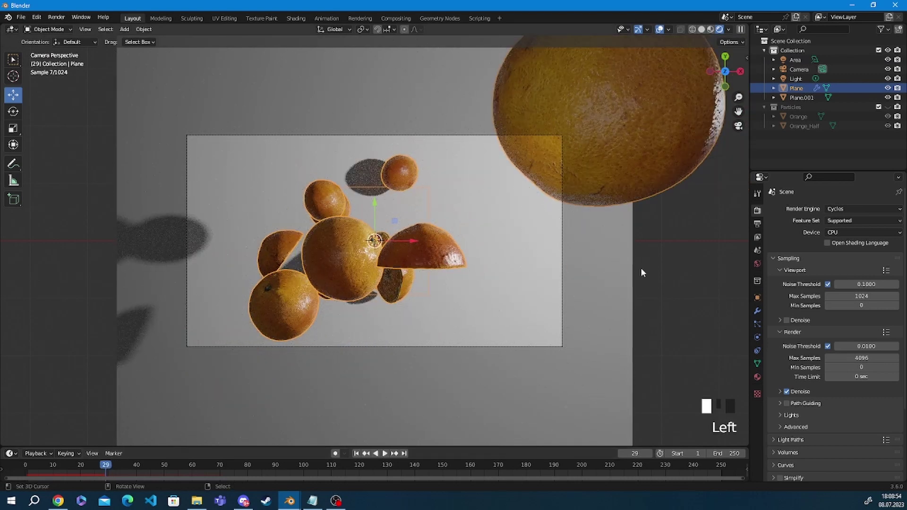
Switch the viewport from rendered preview to Solid shading.
key(KP_0)
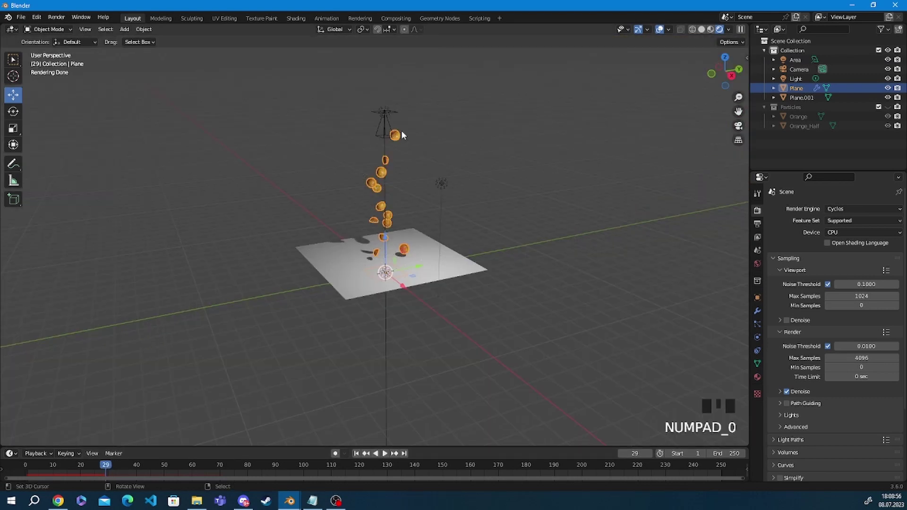
middle_drag(401, 130, 485, 130)
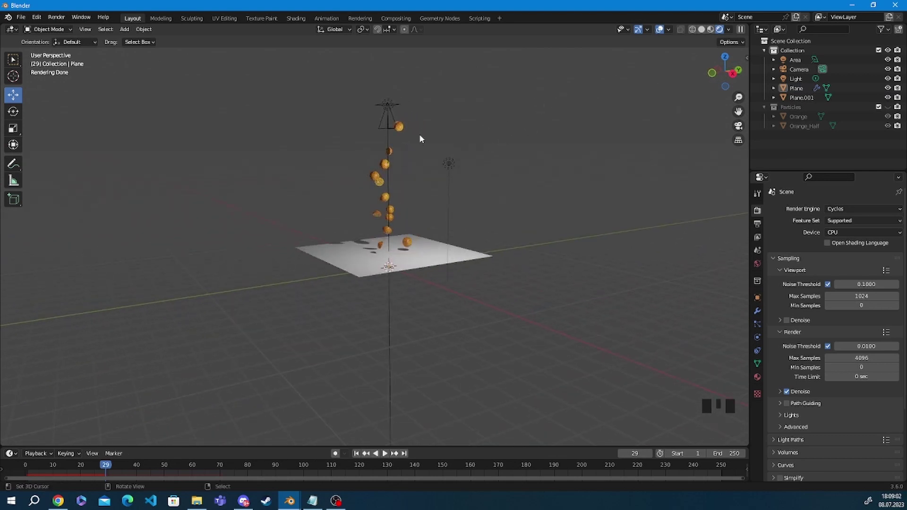
shift+middle_drag(420, 138, 425, 156)
scroll(427, 157, up, 2)
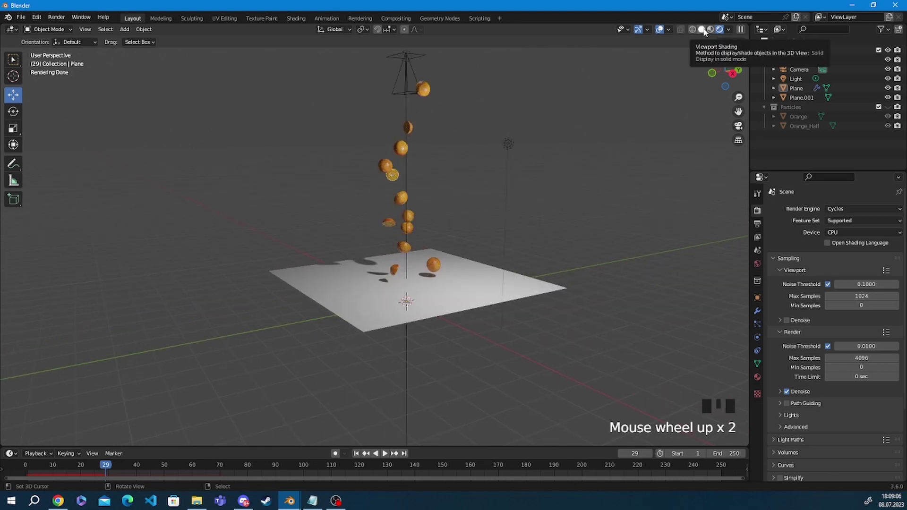
click(702, 30)
Play the animation from the camera view, then rewind to frame 1.
key(KP_0)
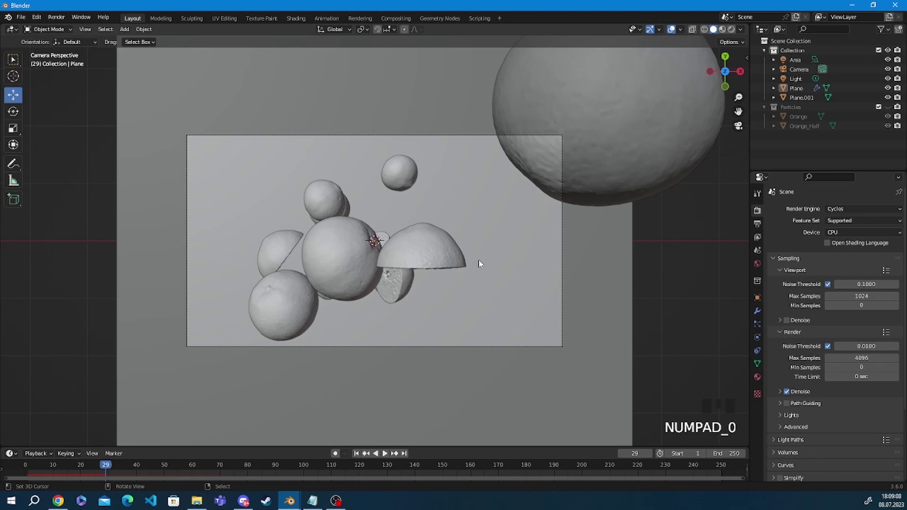
drag(113, 464, 26, 464)
key(shift+space)
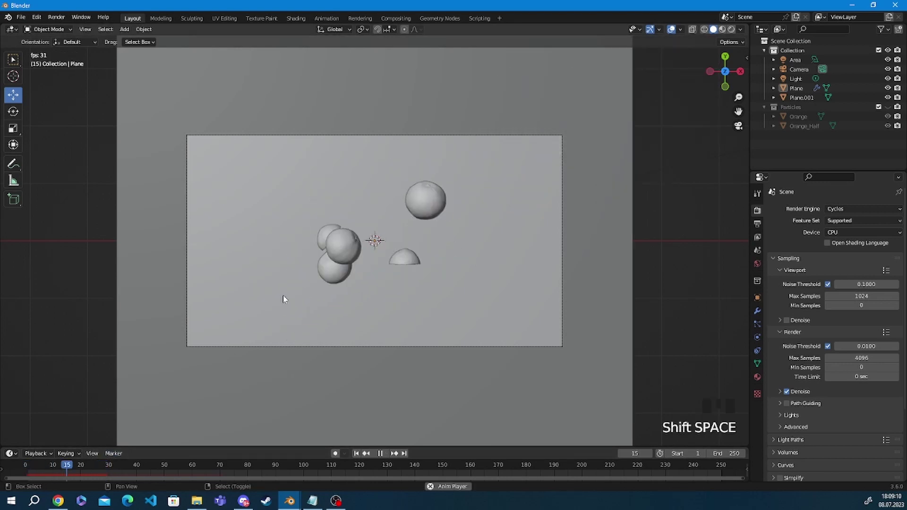
key(shift+space)
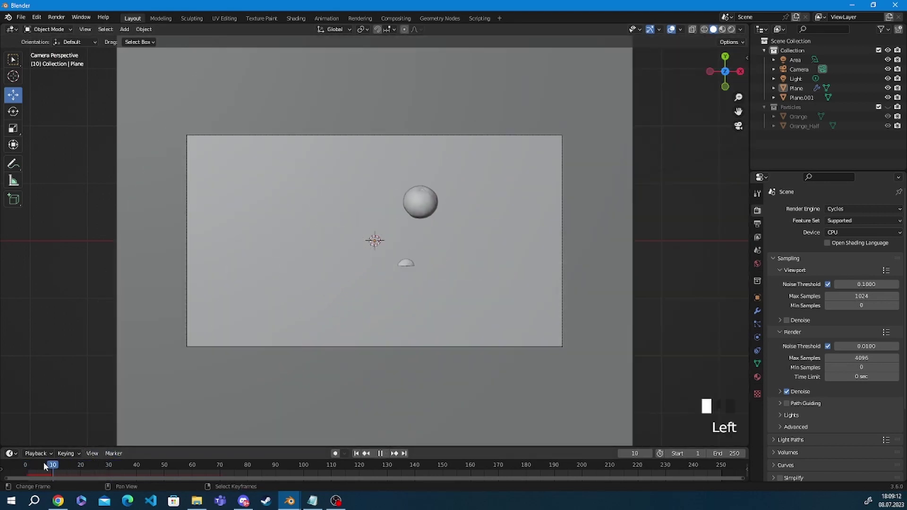
key(shift+space)
key(shift+space)
key(shift+space)
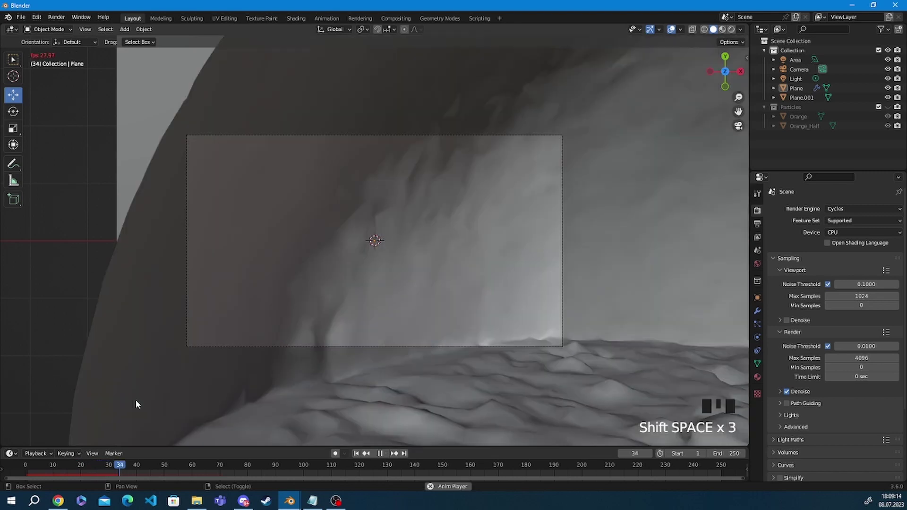
key(shift+space)
key(shift+space)
key(shift+Left)
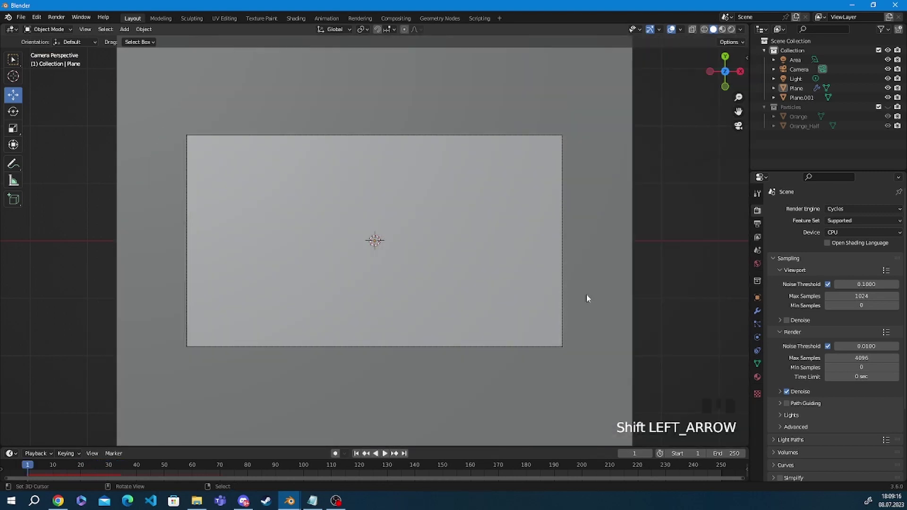
Open the emitter plane's Particles settings and expand Physics > Integration to show Timestep 0.040.
click(796, 88)
click(757, 323)
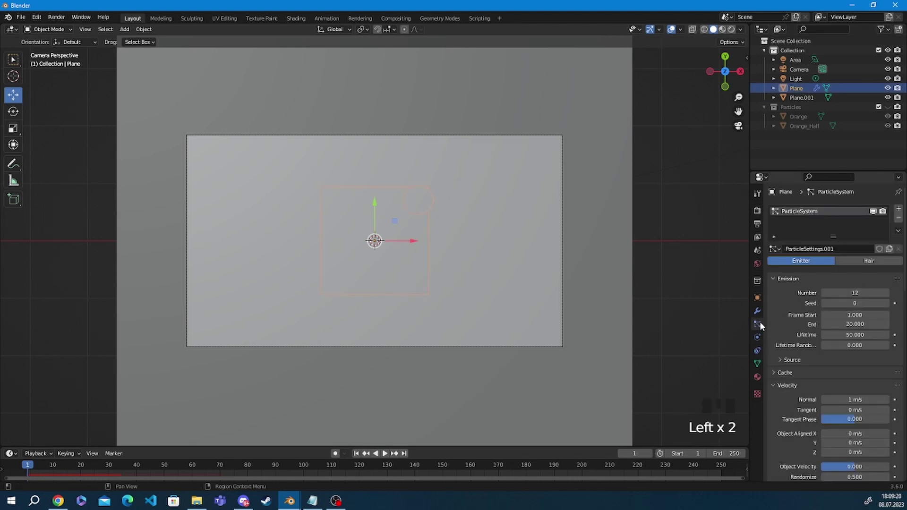
scroll(829, 289, down, 5)
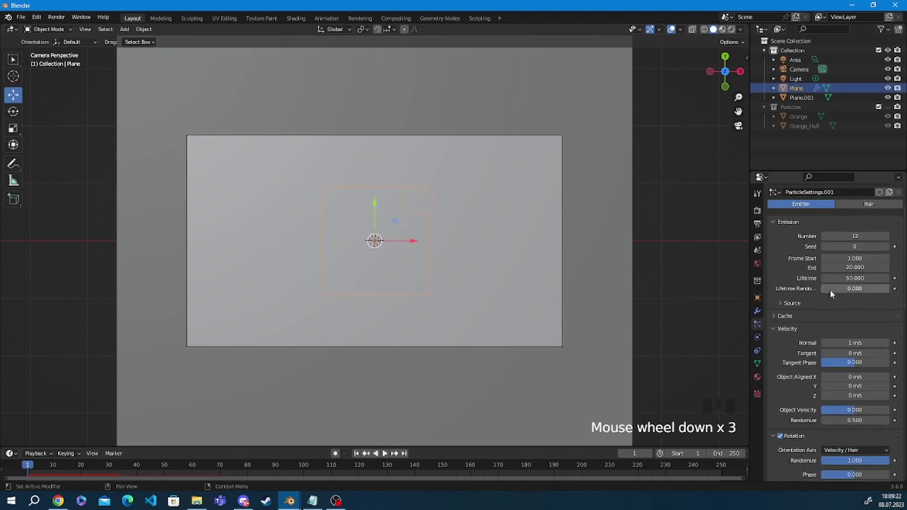
scroll(826, 292, down, 9)
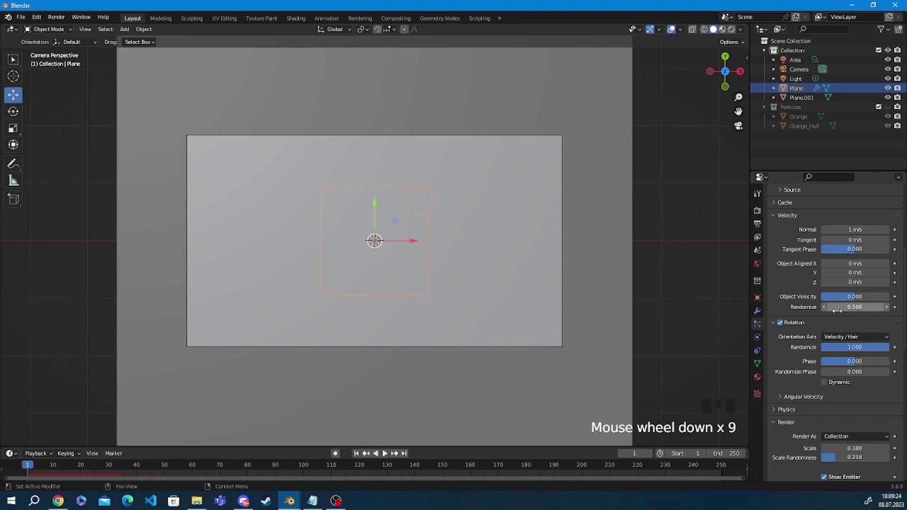
scroll(836, 323, down, 5)
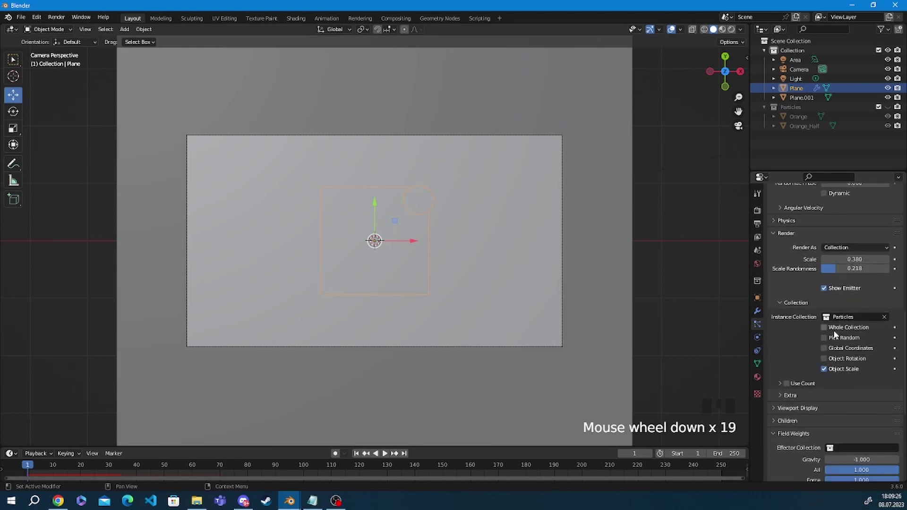
scroll(834, 334, down, 3)
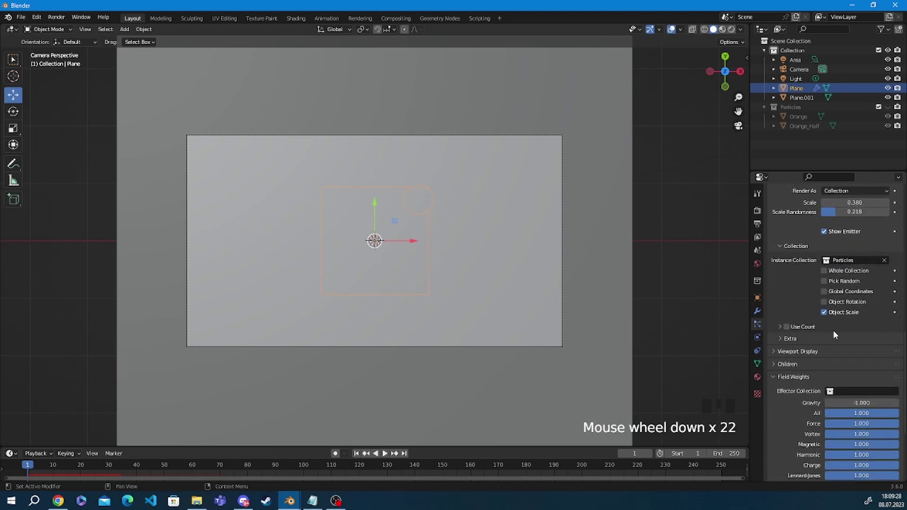
scroll(782, 283, up, 6)
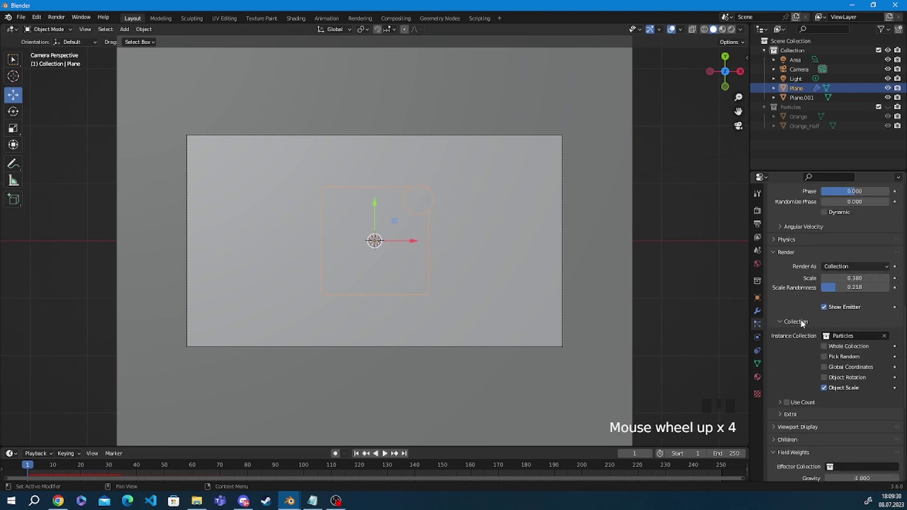
click(780, 277)
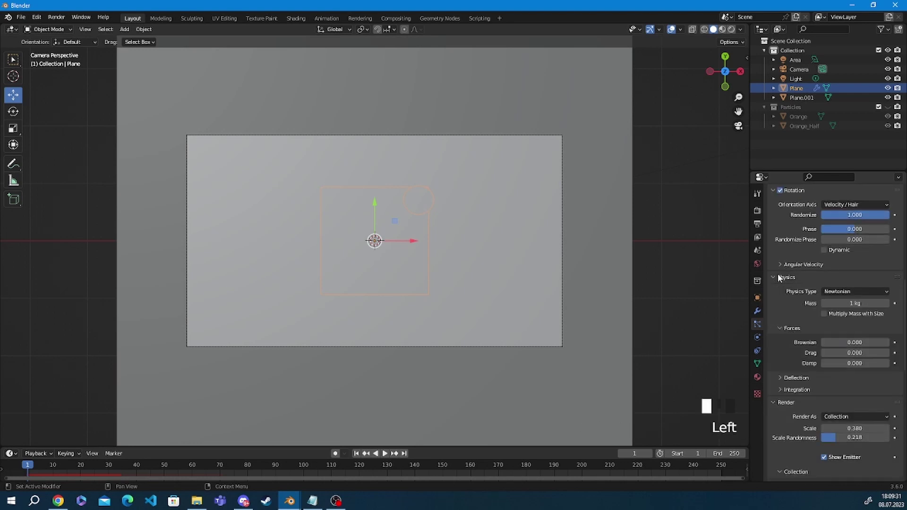
click(780, 390)
scroll(794, 382, down, 1)
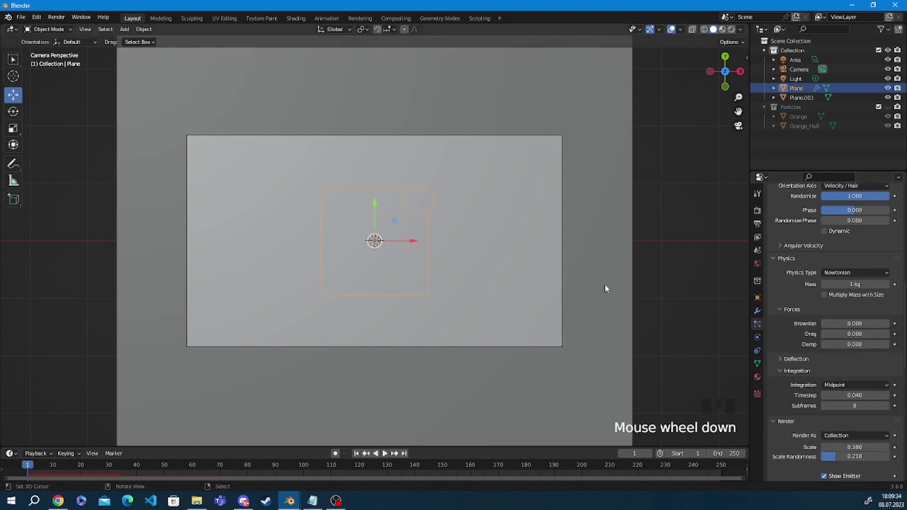
Play the particle animation and scrub to a later frame.
key(shift+space)
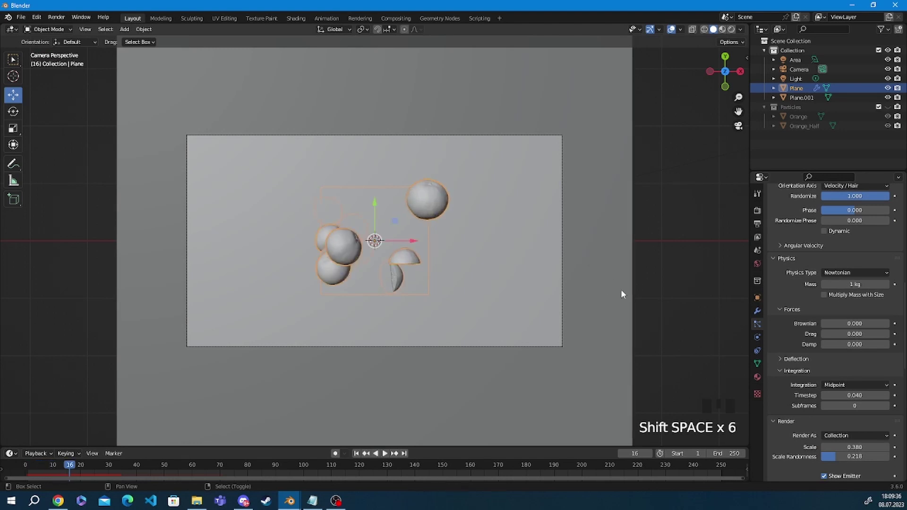
key(shift+space)
key(shift+space)
key(shift+space)
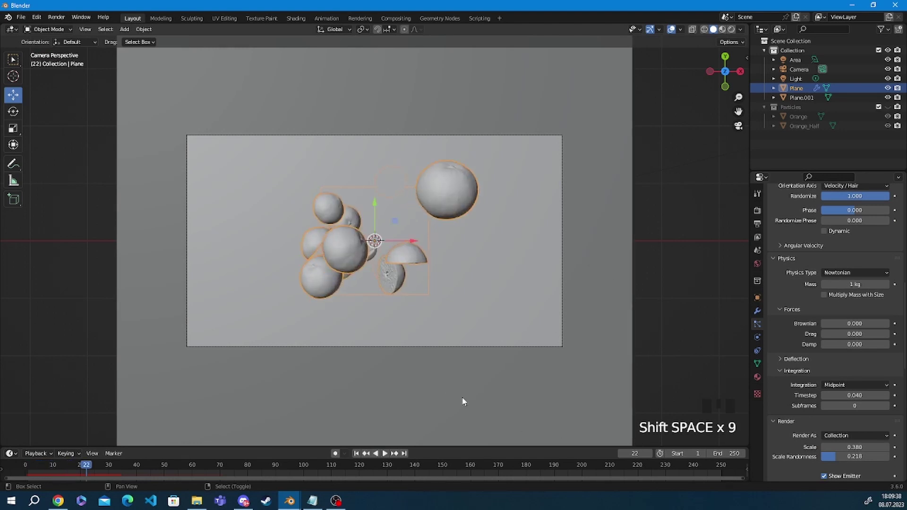
key(shift+space)
key(shift+space)
key(shift+space)
key(shift+space)
key(shift+space)
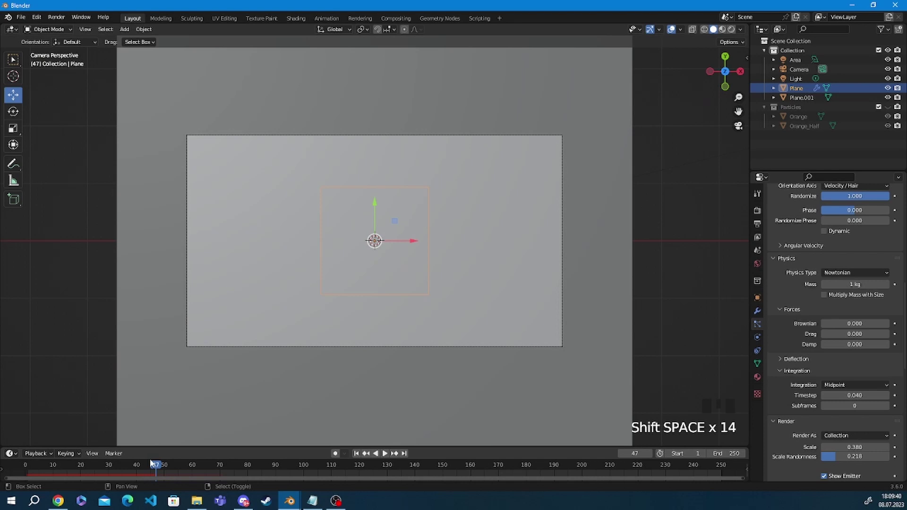
click(156, 465)
Set the animation End frame to 50 and play the shortened animation.
click(729, 454)
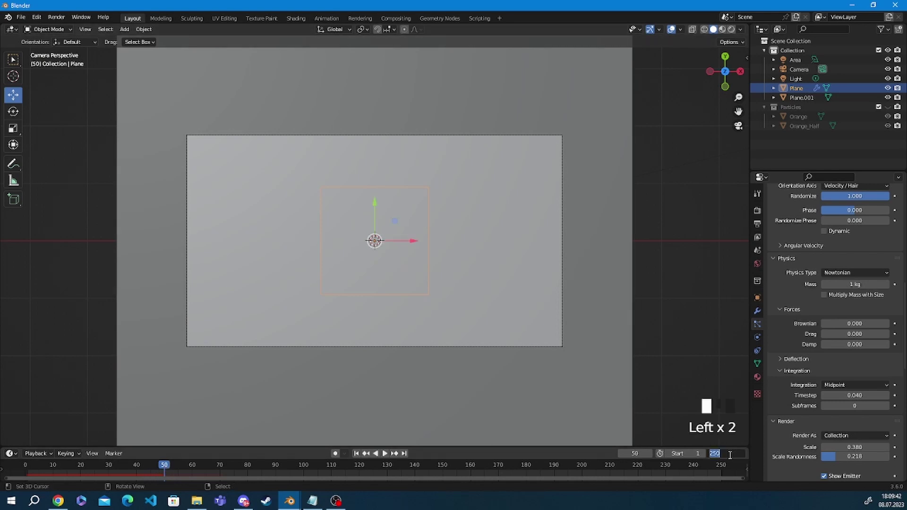
text(50)
key(Return)
key(shift+Left)
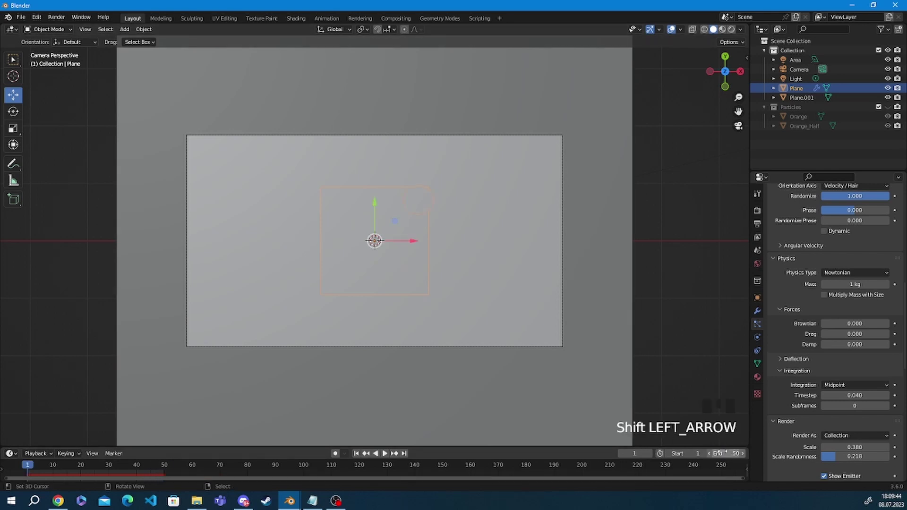
key(shift+space)
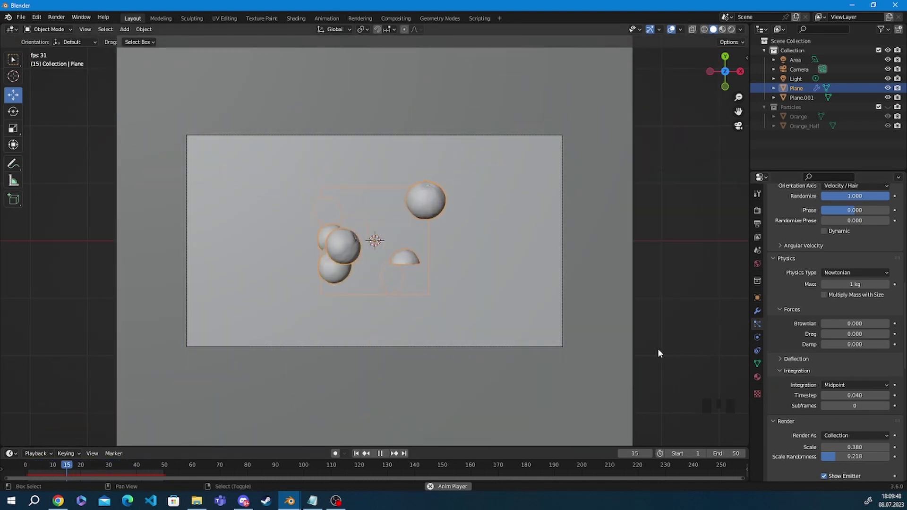
key(shift+space)
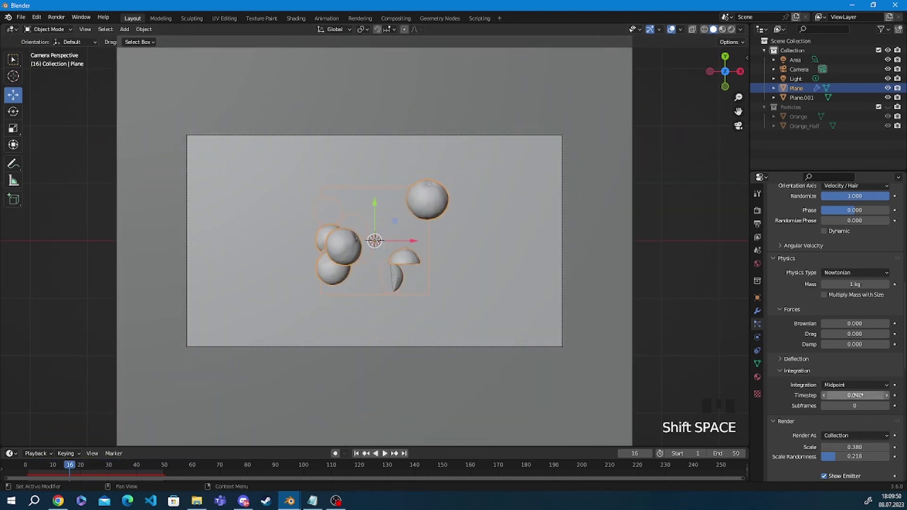
drag(66, 465, 28, 466)
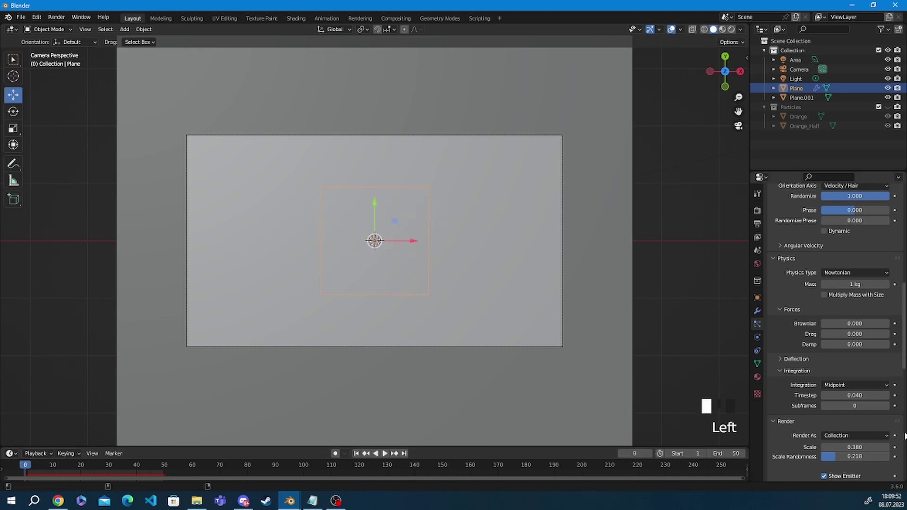
Try a Timestep of 0.010 during playback, then undo back to 0.040.
key(shift+space)
mouse_move(856, 396)
mouse_down()
mouse_move(874, 396)
mouse_move(865, 396)
mouse_up()
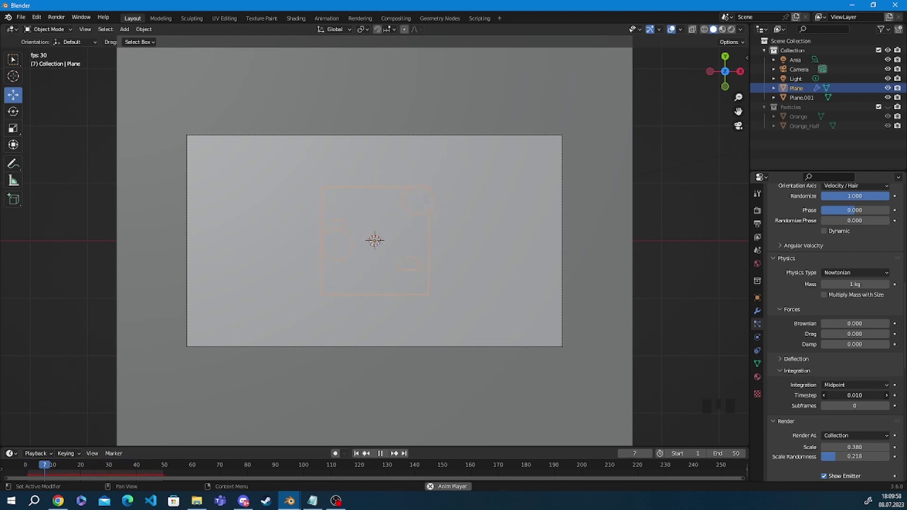
key(shift+space)
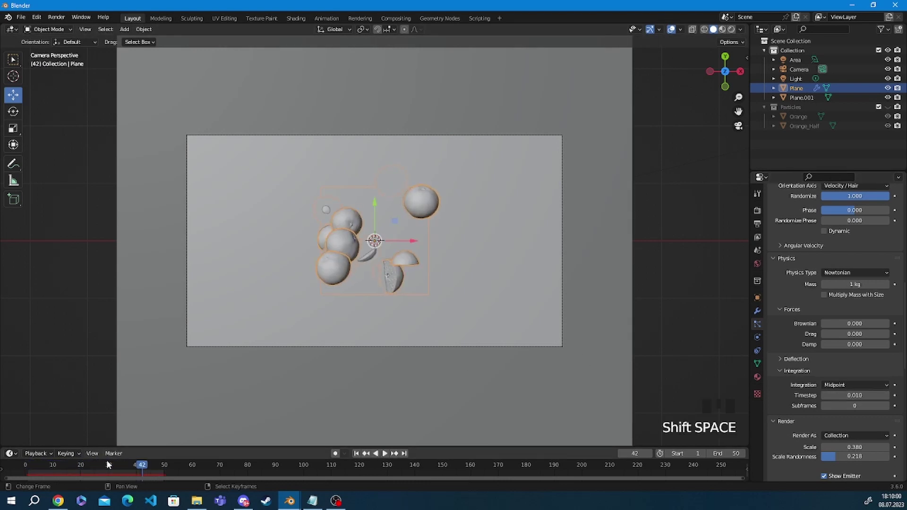
key(Left)
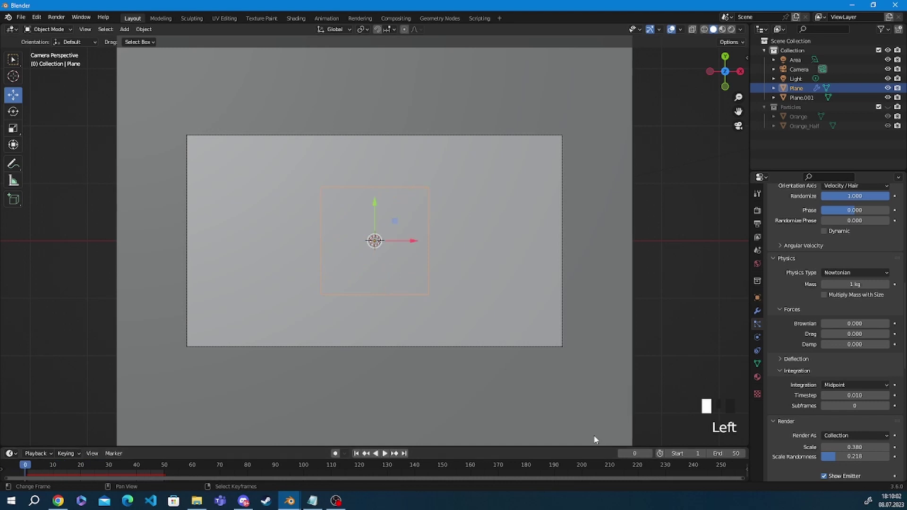
key(ctrl+z)
key(ctrl+z)
key(ctrl+z)
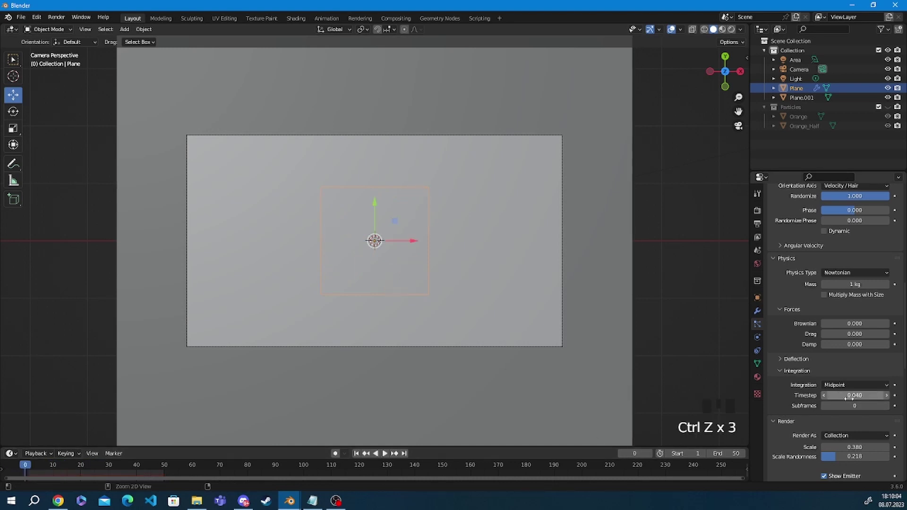
Keyframe the Timestep at 0.040 on frames 0 and 20.
key(shift+space)
key(shift+space)
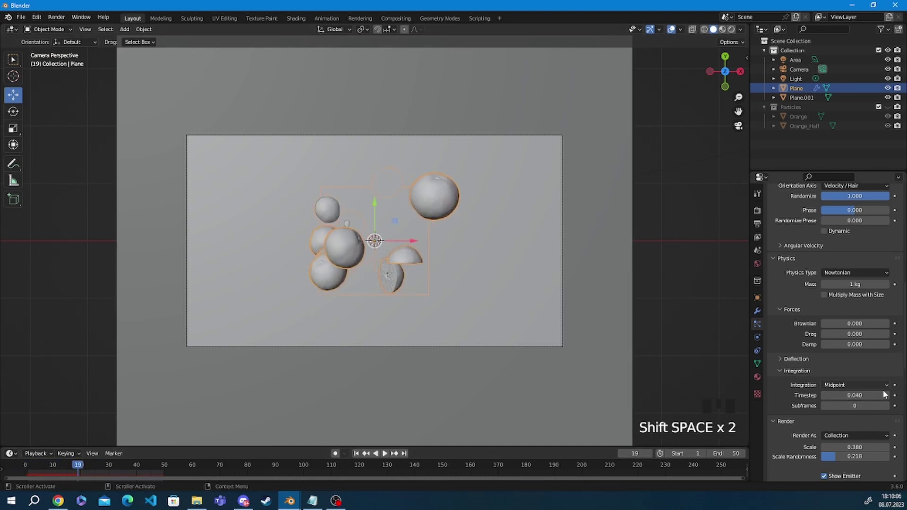
click(25, 470)
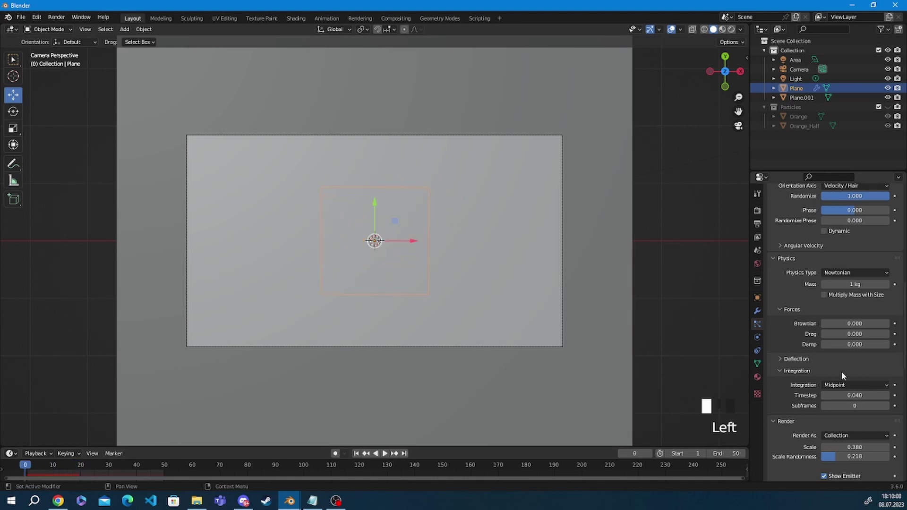
click(896, 396)
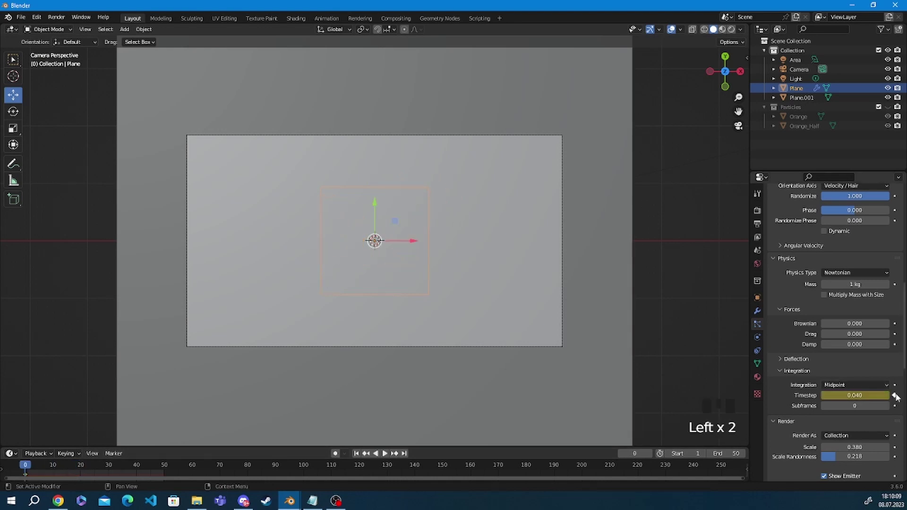
click(77, 462)
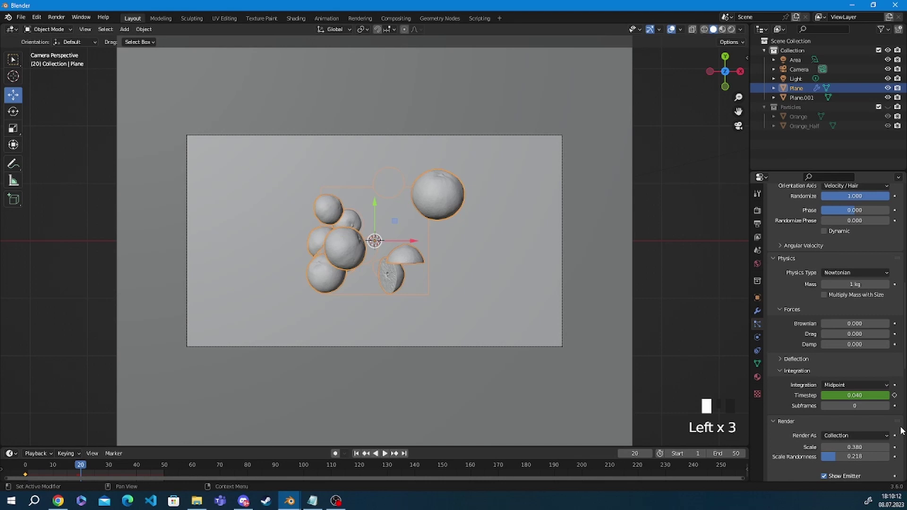
click(895, 396)
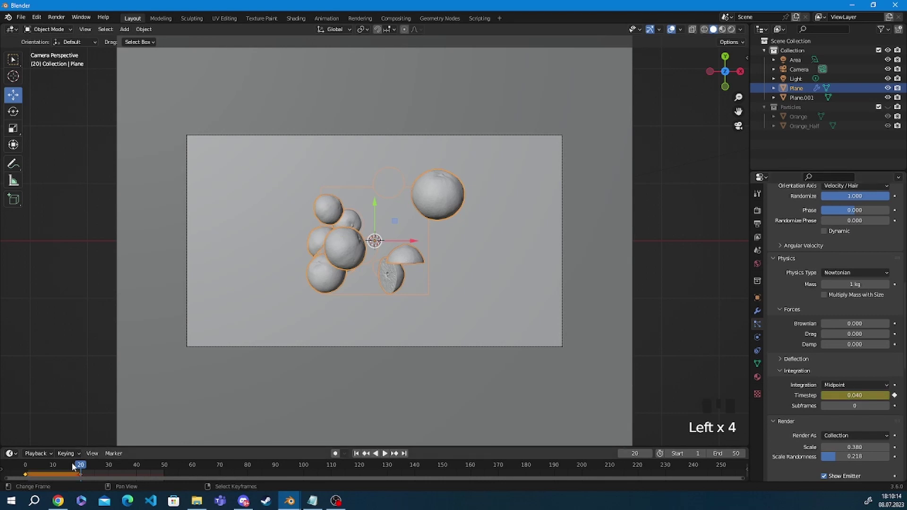
Set and keyframe a Timestep of 0.001 at frame 25, then enlarge the timeline.
drag(73, 467, 94, 467)
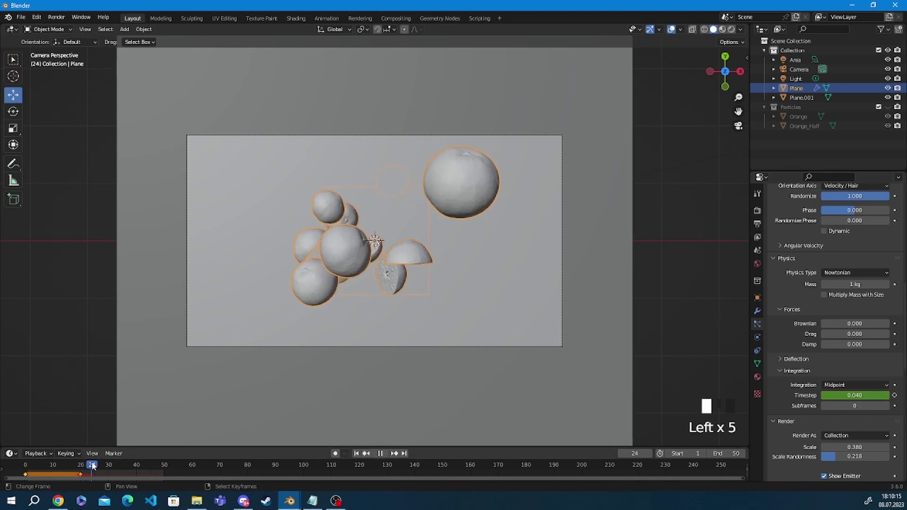
click(869, 397)
click(834, 395)
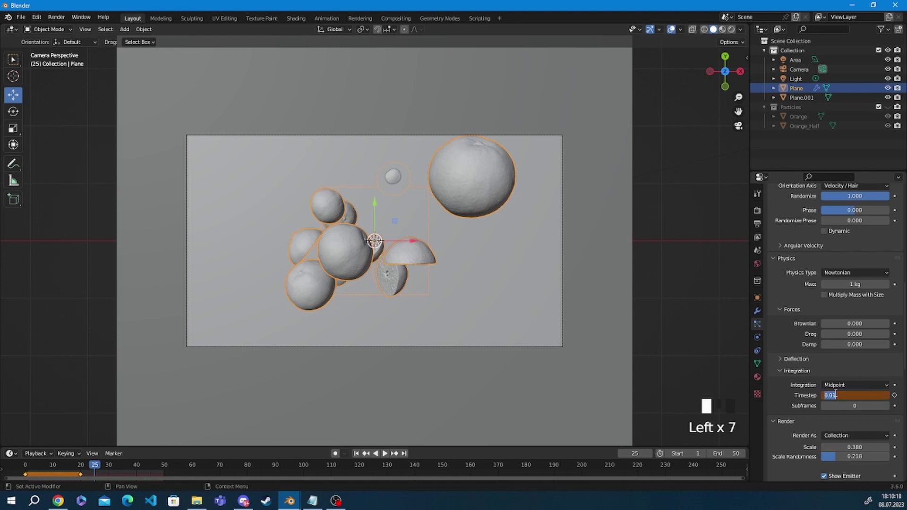
text(0)
key(Return)
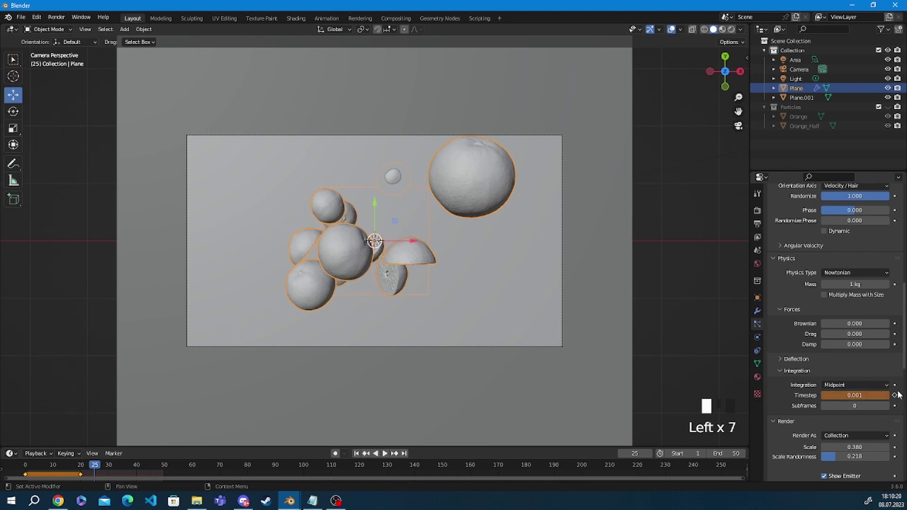
click(895, 395)
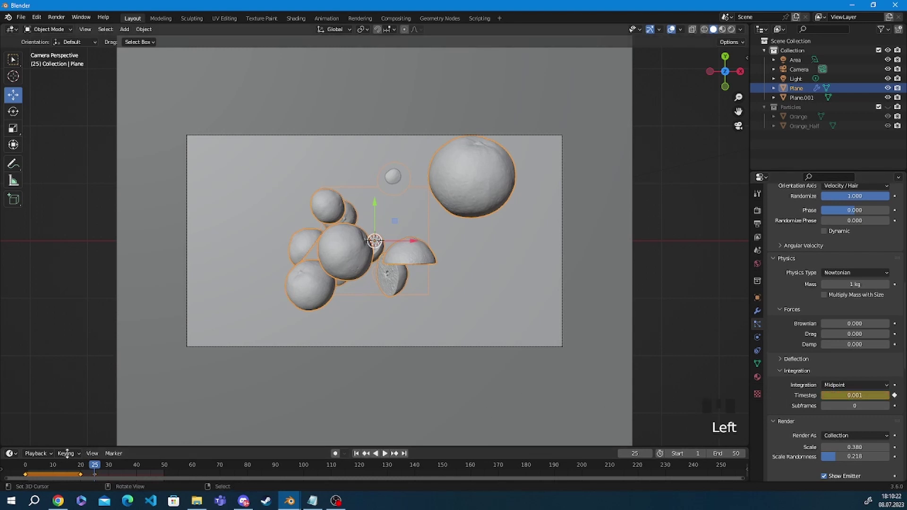
drag(80, 466, 25, 465)
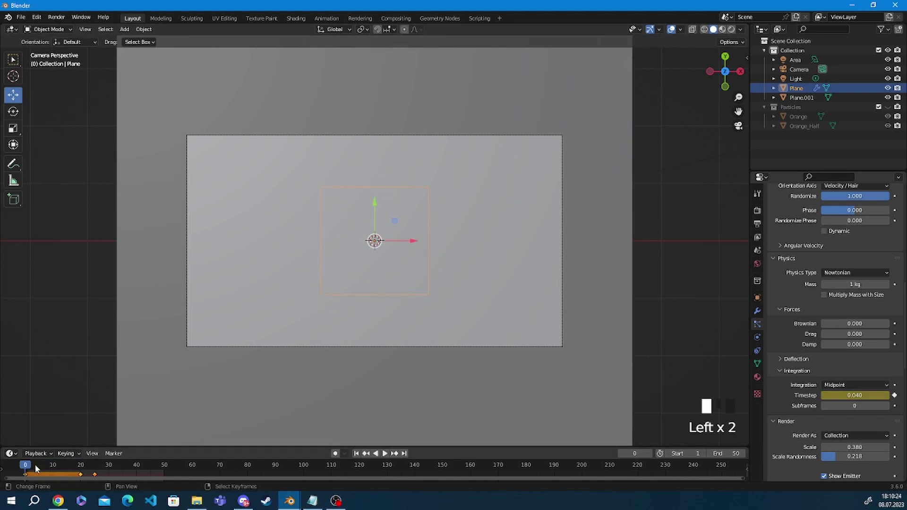
drag(130, 446, 122, 413)
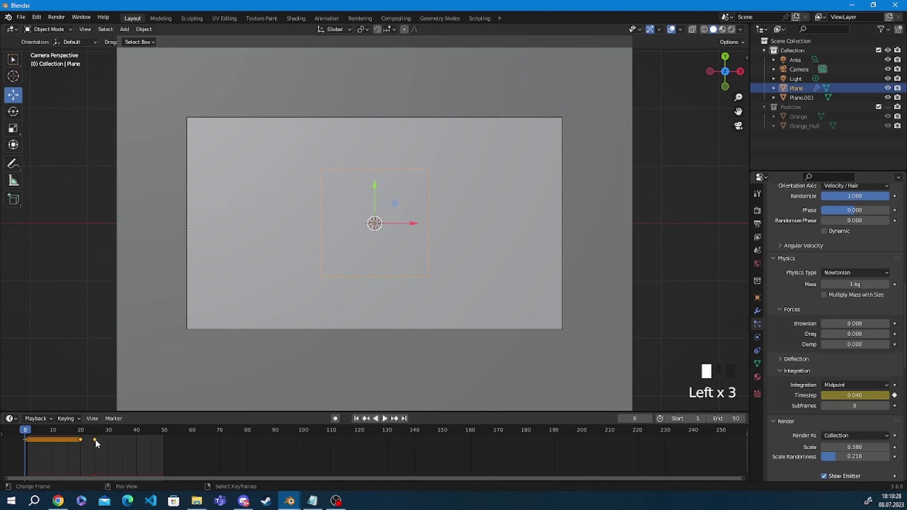
Play the keyframed animation, then move the selected Timestep keyframes later.
key(shift+space)
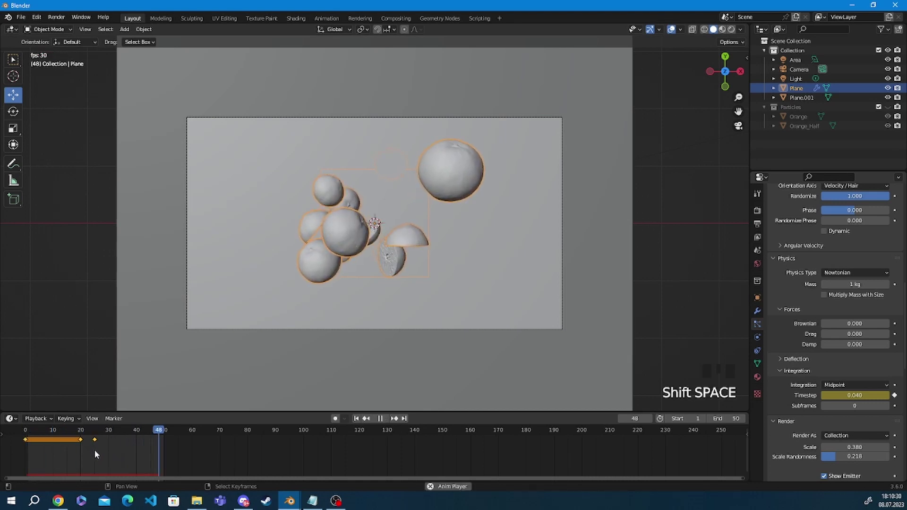
key(shift+space)
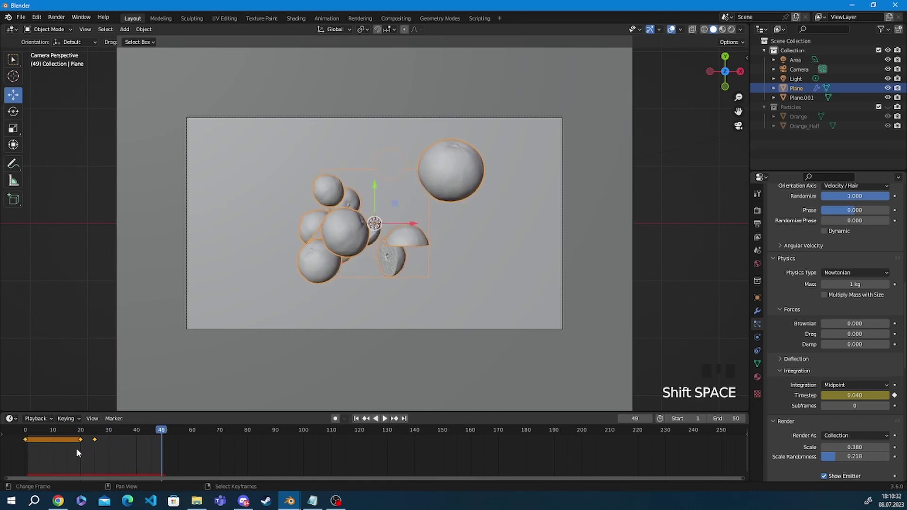
key(Right)
key(g)
click(131, 453)
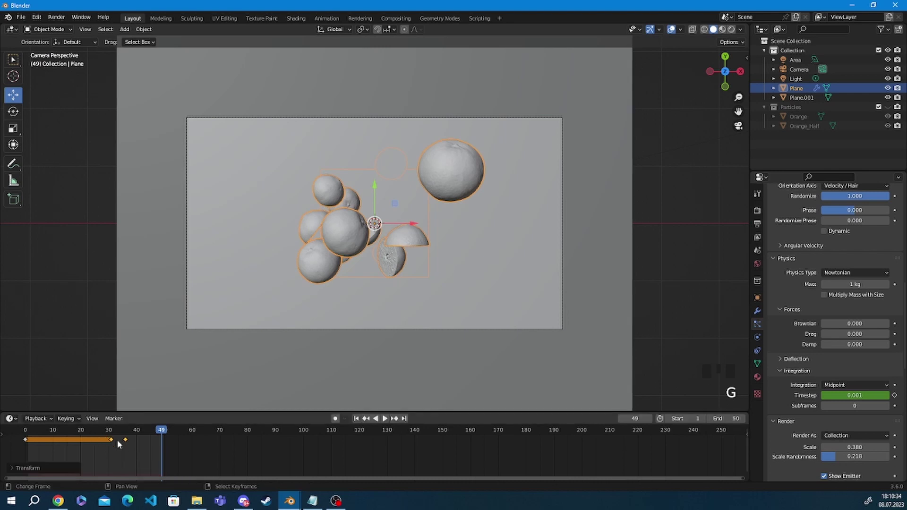
Replay the animation and shift the selected keyframes back earlier.
key(shift+Left)
key(shift+space)
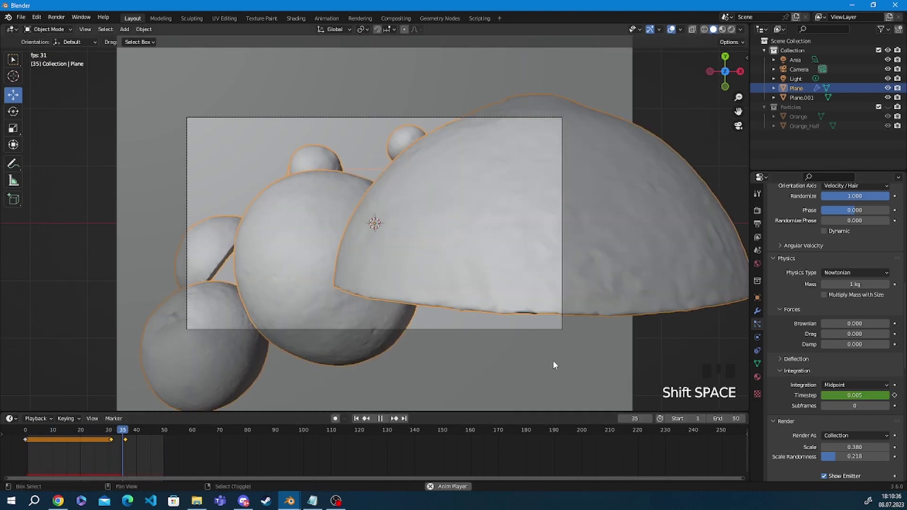
key(shift+space)
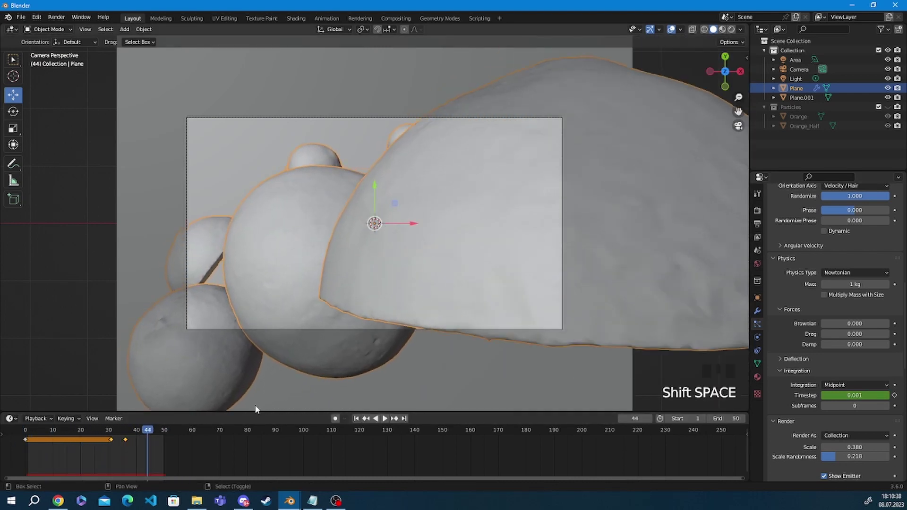
key(g)
click(87, 446)
Replay, then at frame 26 lower the Timestep far below 0.001 by adding zeros.
key(shift+Left)
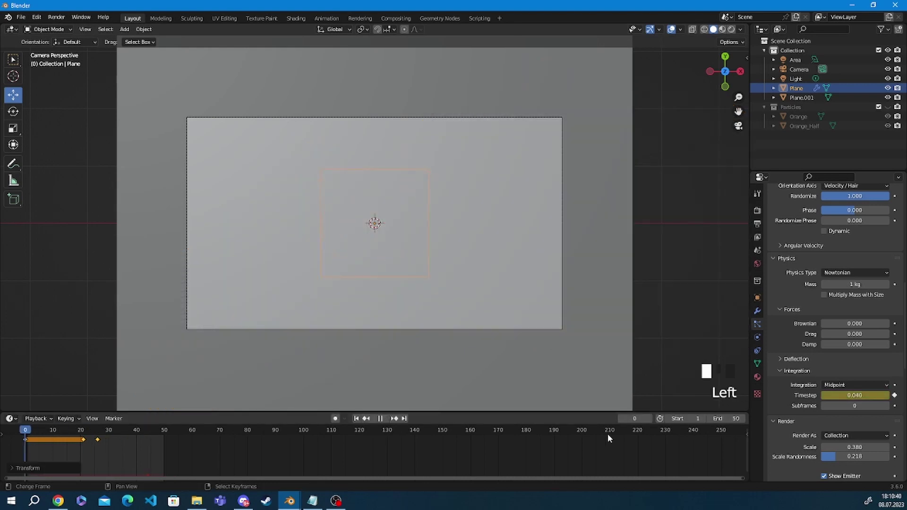
key(shift+space)
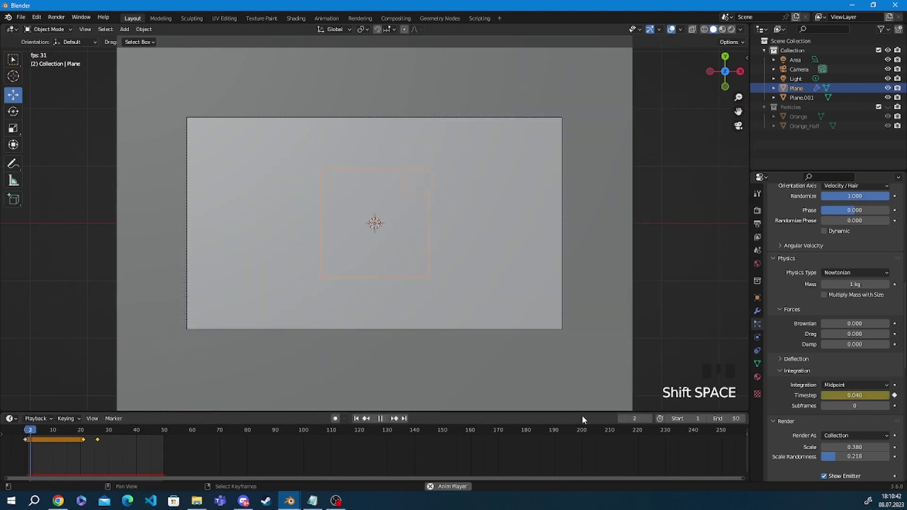
key(shift+space)
key(shift+space)
key(shift+space)
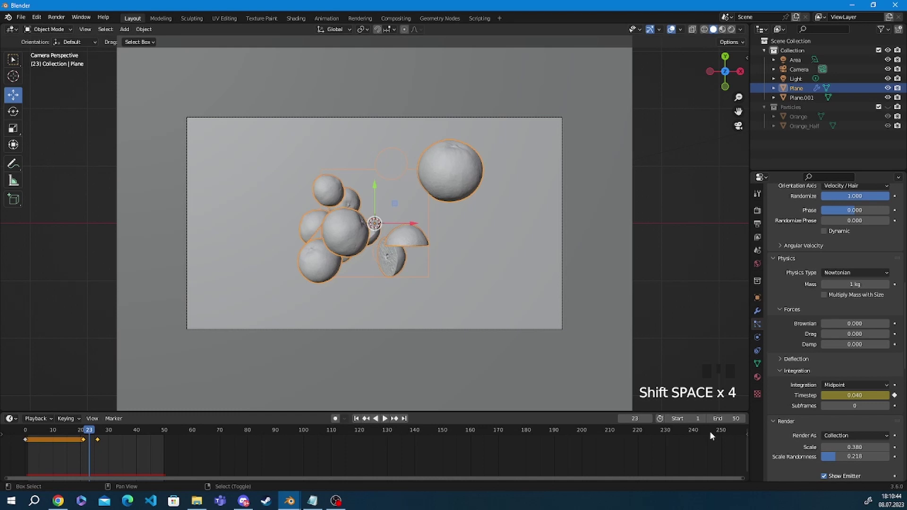
click(97, 431)
double_click(834, 392)
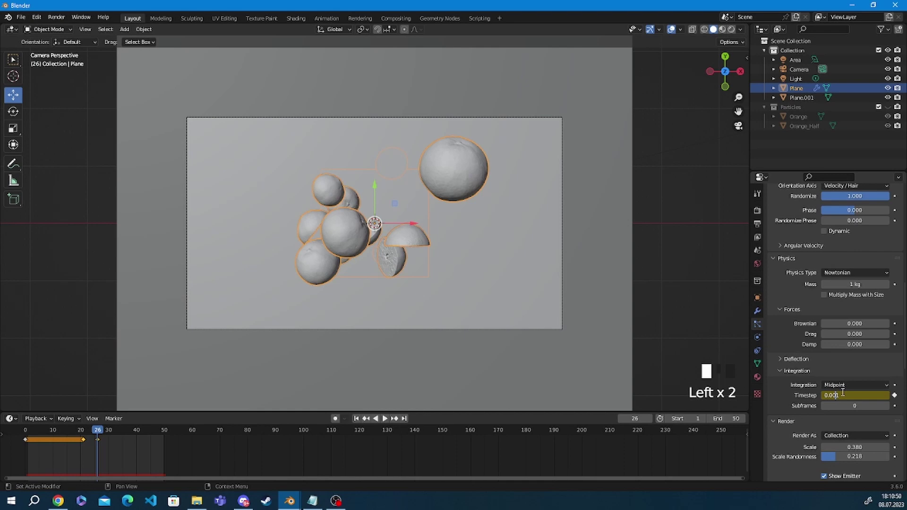
text(00000)
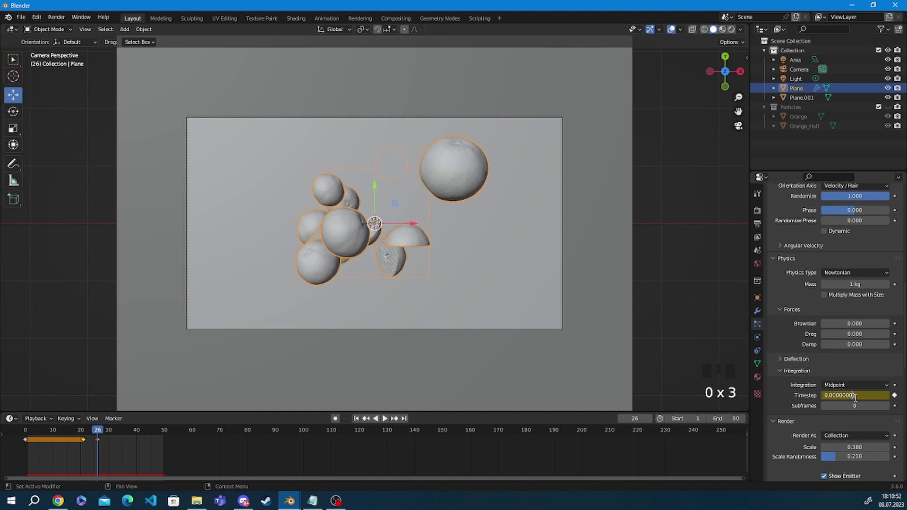